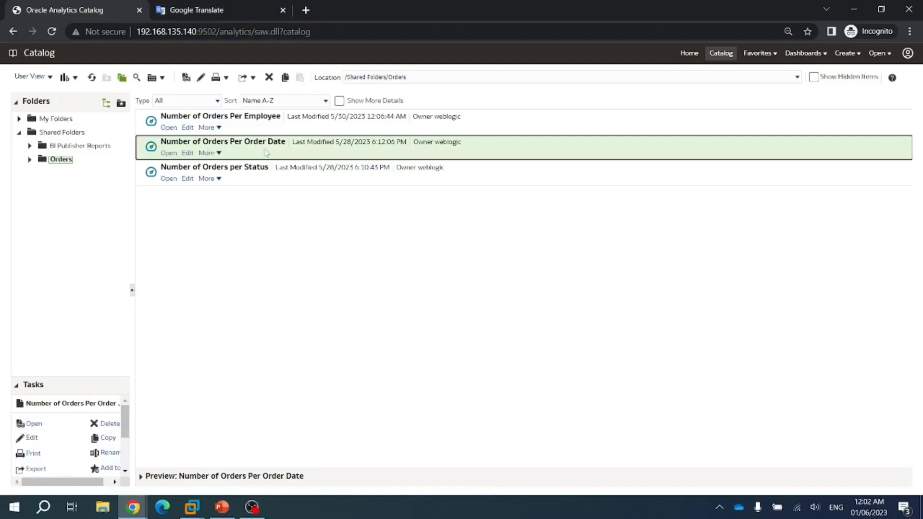
# Step: Open the Number of Orders per Status analysis for editing
pyautogui.click(249, 180)
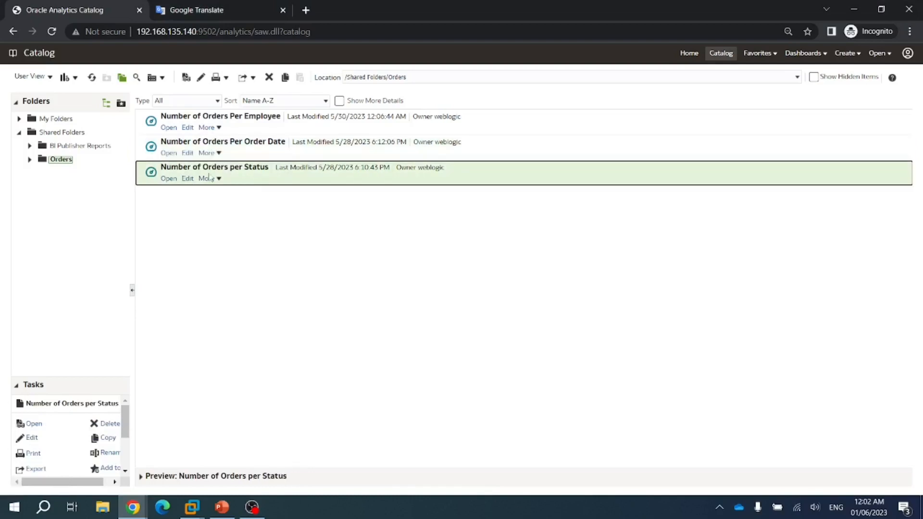
pyautogui.click(188, 180)
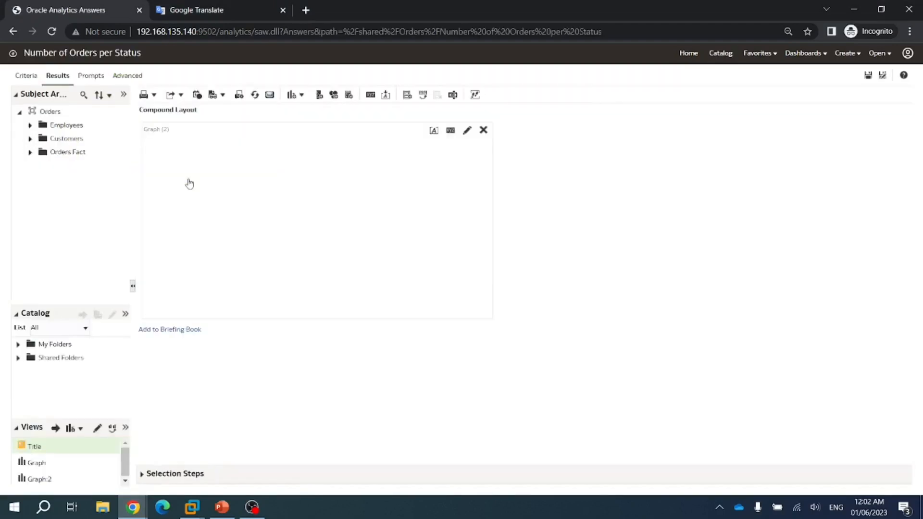
# Step: Set the background color of the pie graph's container to orange (#FF9933)
pyautogui.click(433, 132)
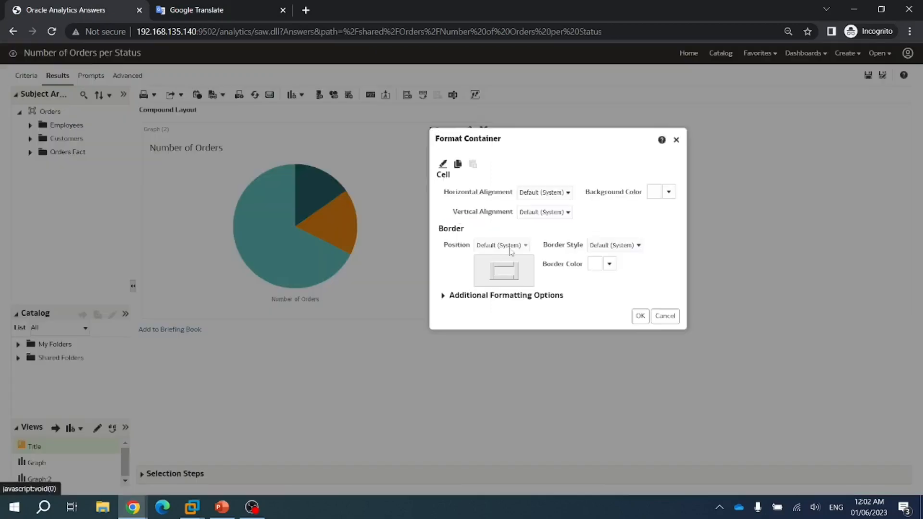
pyautogui.click(668, 192)
pyautogui.click(700, 279)
pyautogui.click(742, 338)
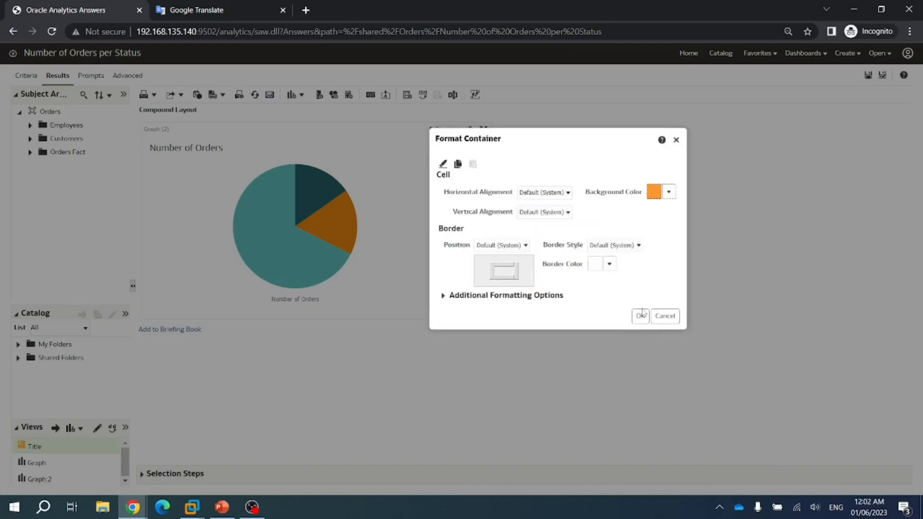
pyautogui.click(640, 316)
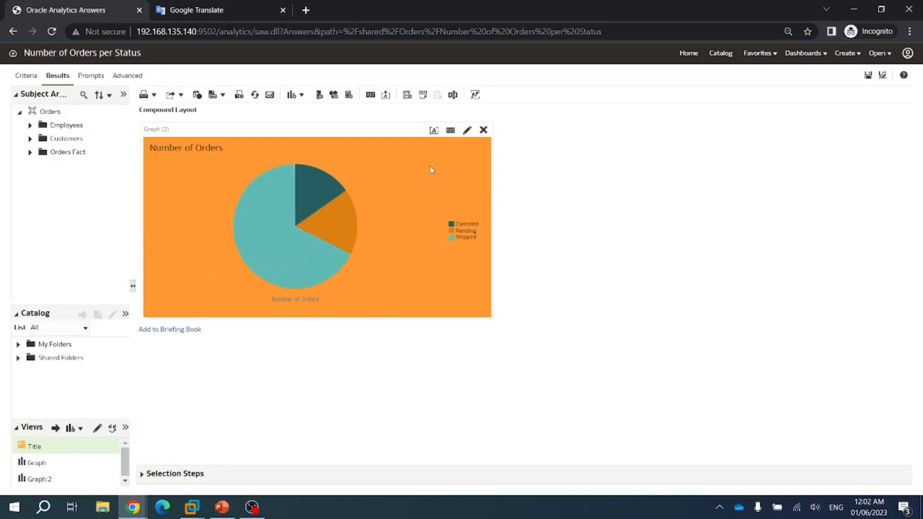
# Step: Clear the graph container's background color and expand its additional formatting options before applying the change
pyautogui.click(434, 130)
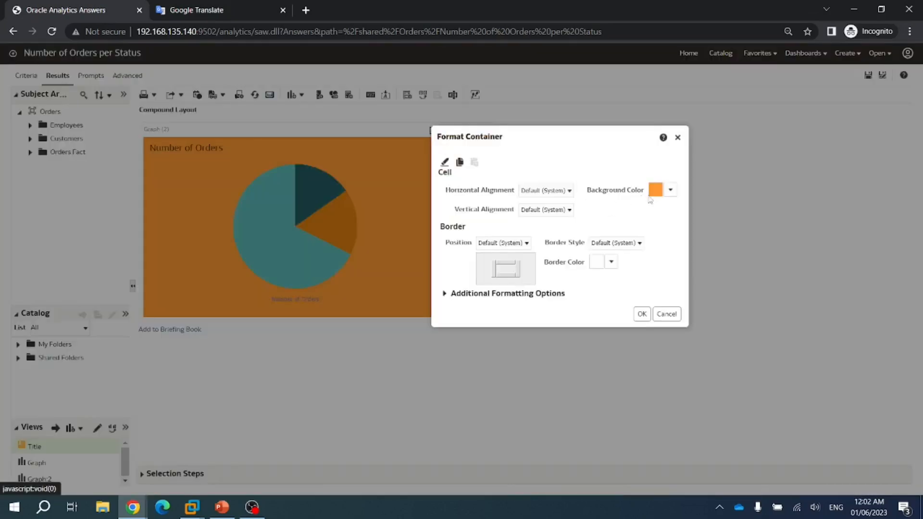
pyautogui.click(672, 191)
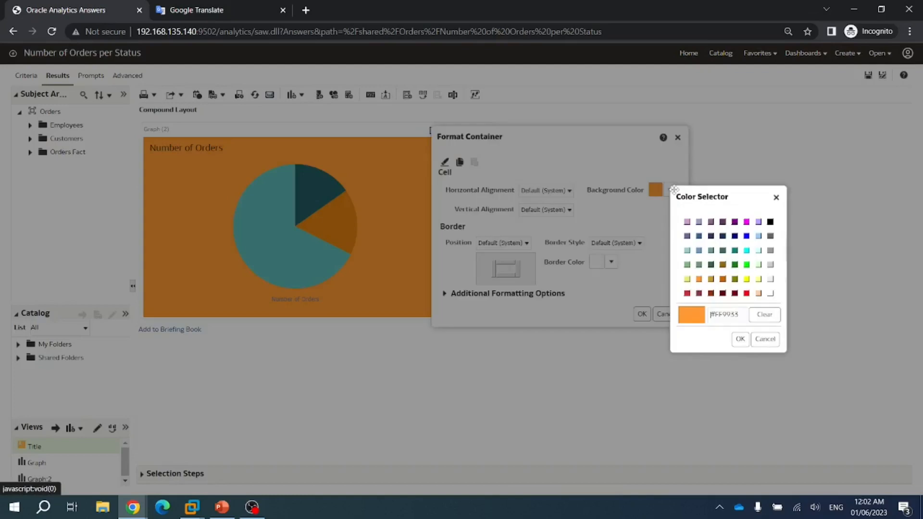
pyautogui.click(766, 316)
pyautogui.click(740, 338)
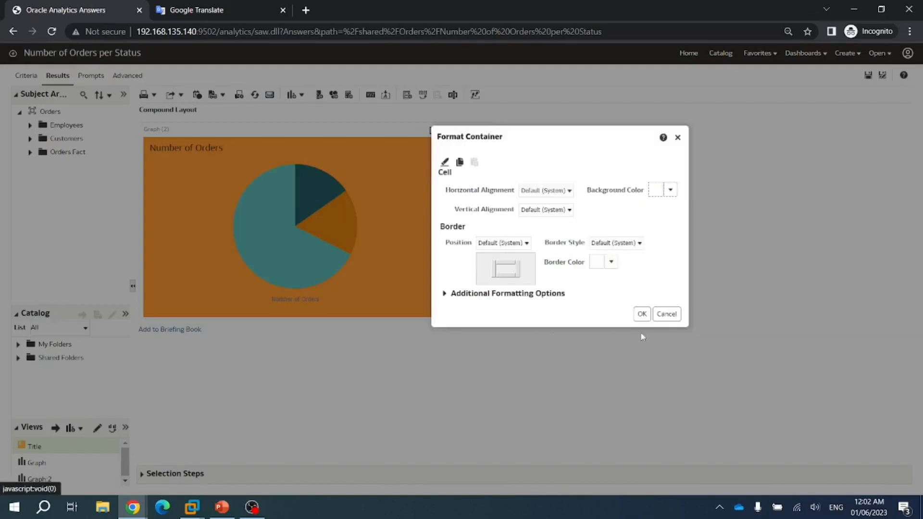
pyautogui.click(444, 294)
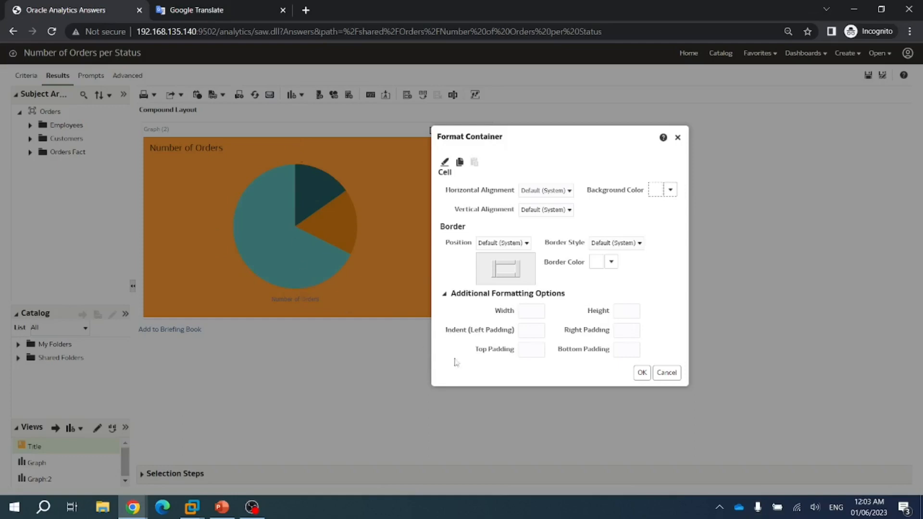
pyautogui.click(642, 372)
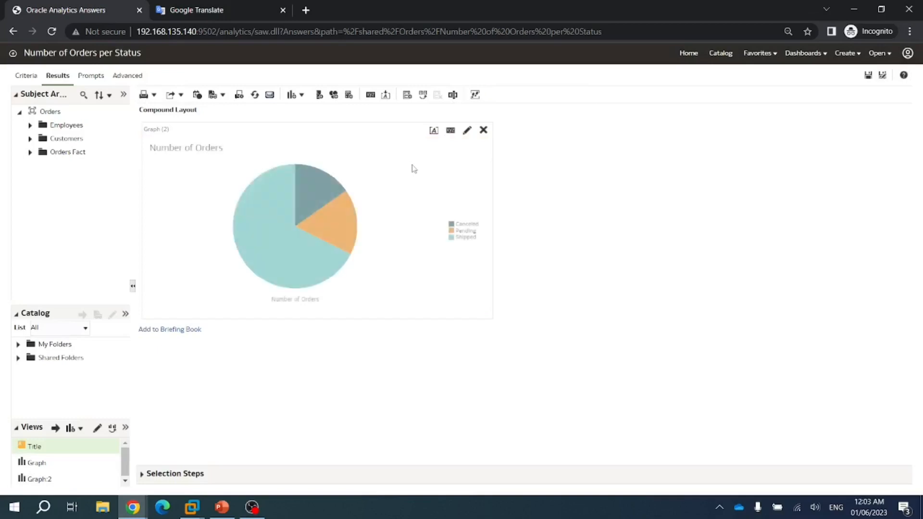
# Step: Set the pie graph's canvas width to 750 pixels and its canvas height to 450 pixels
pyautogui.click(451, 134)
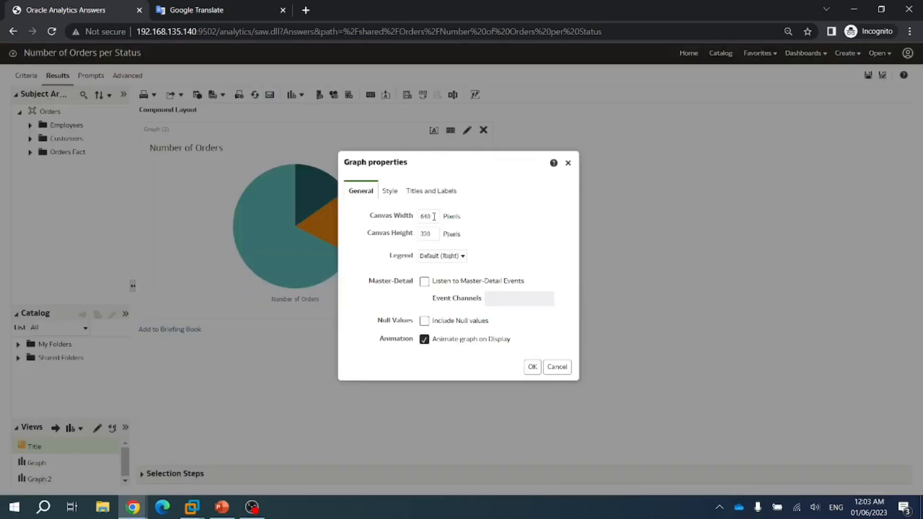
pyautogui.moveTo(434, 216); pyautogui.dragTo(393, 214)
pyautogui.write('750')
pyautogui.write('450')
pyautogui.click(531, 367)
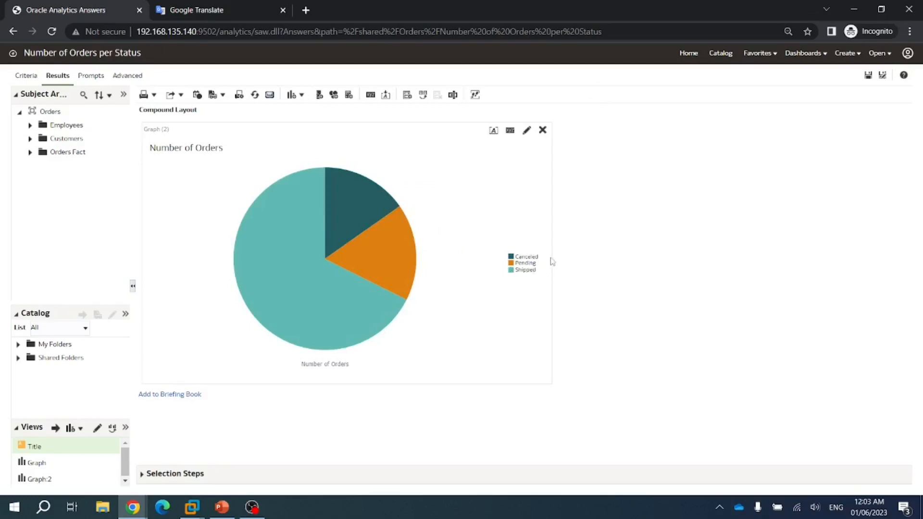
# Step: Place the pie graph's legend at the bottom
pyautogui.click(510, 131)
pyautogui.click(438, 257)
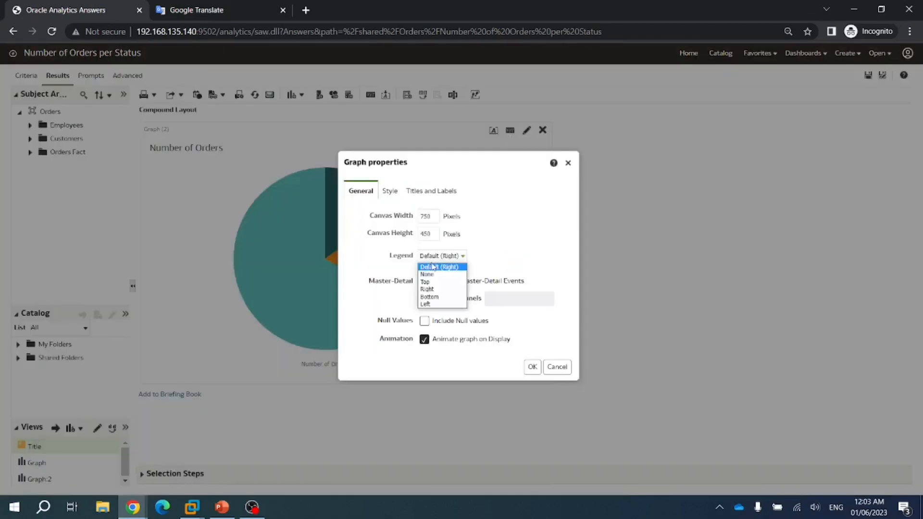
pyautogui.click(430, 296)
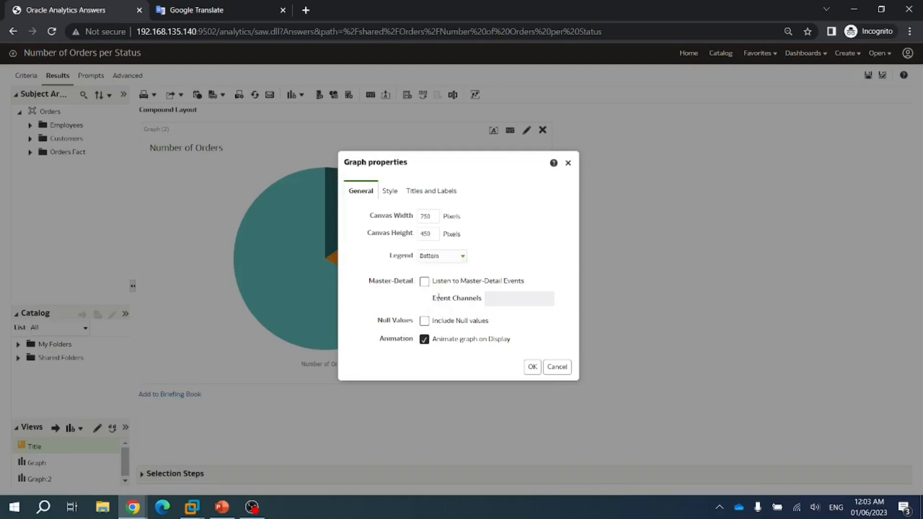
pyautogui.click(532, 367)
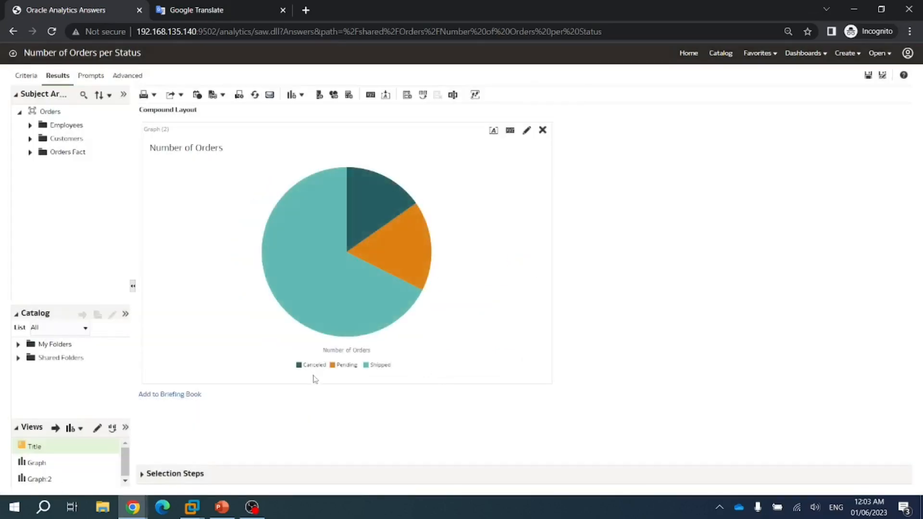
# Step: Apply the Pattern Fill style to the pie graph's data
pyautogui.click(510, 131)
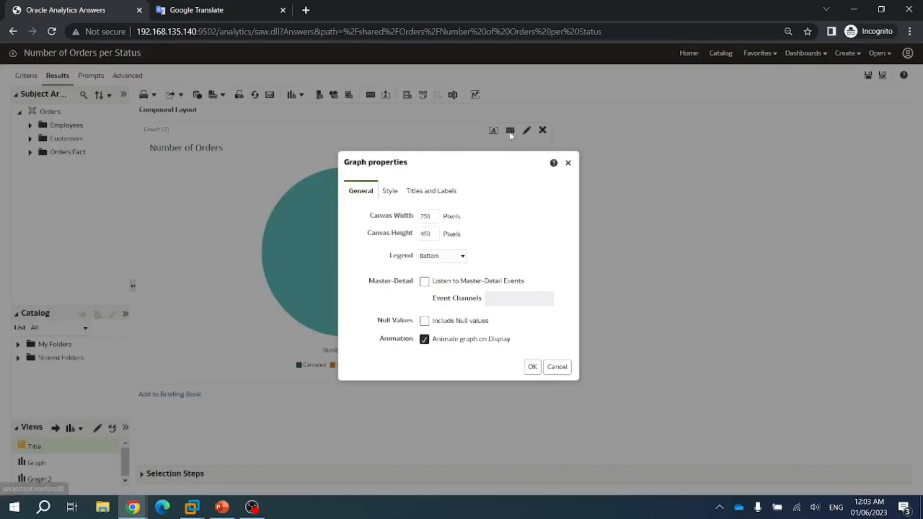
pyautogui.click(388, 194)
pyautogui.moveTo(449, 165); pyautogui.dragTo(611, 168)
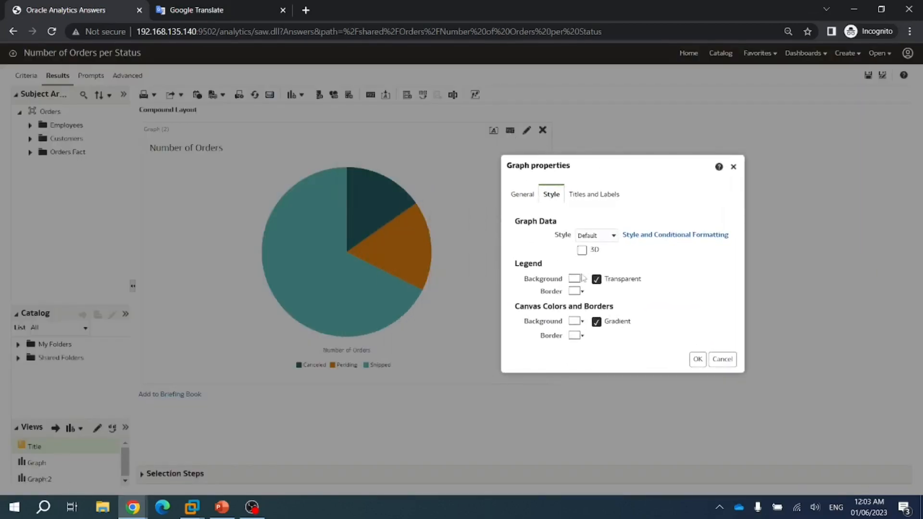
pyautogui.click(596, 237)
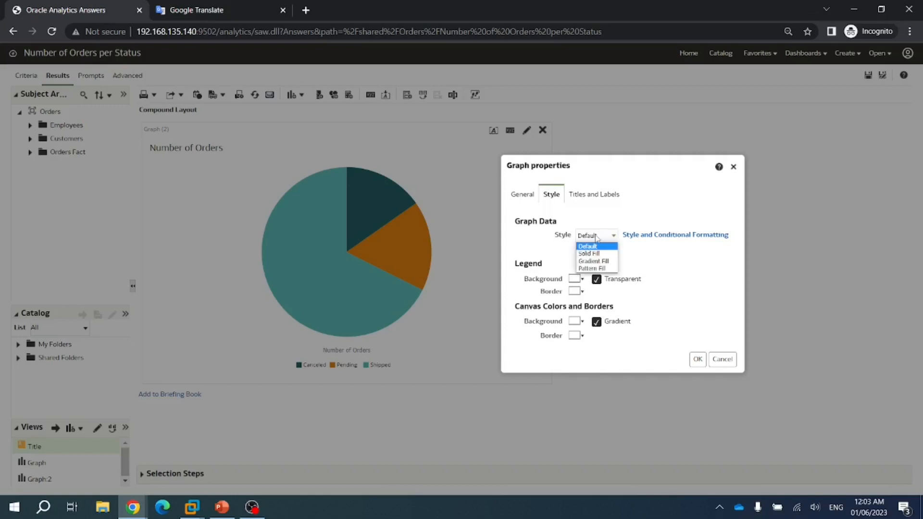
pyautogui.click(595, 268)
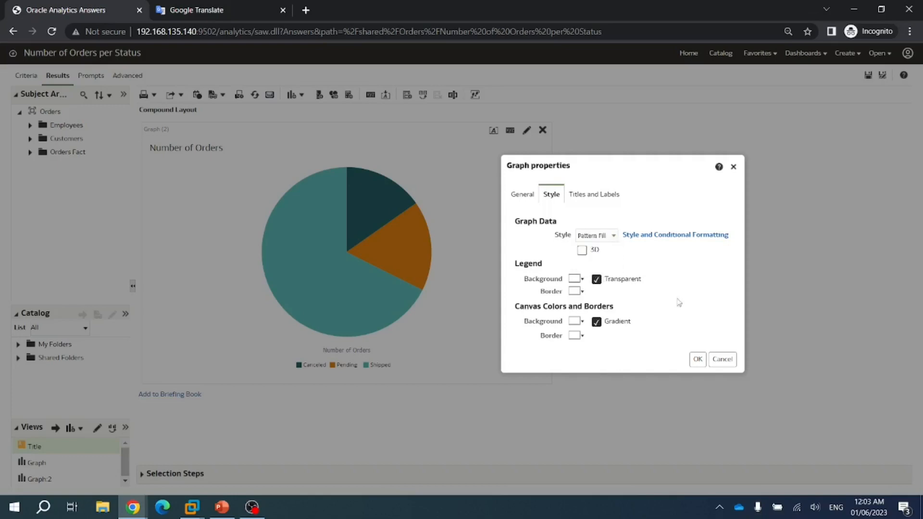
pyautogui.click(696, 359)
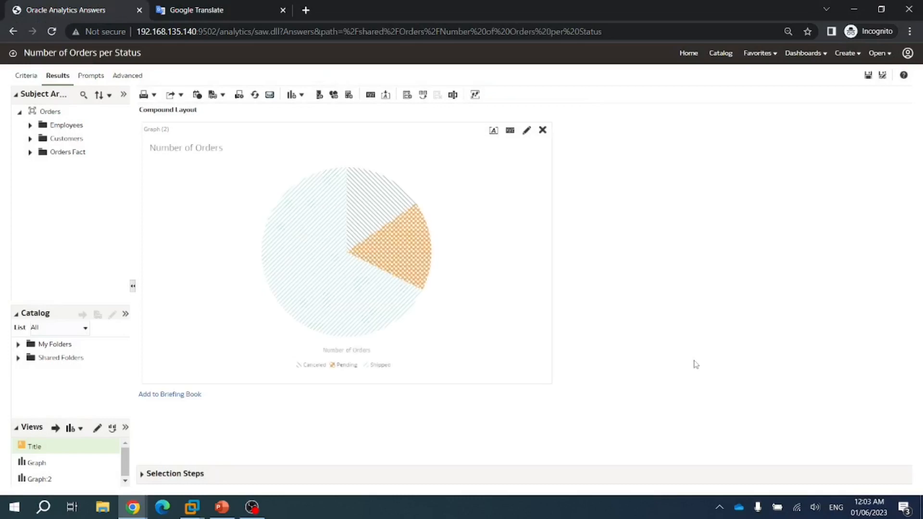
# Step: Set the graph data style back to Default and enable 3D for the pie graph
pyautogui.click(493, 131)
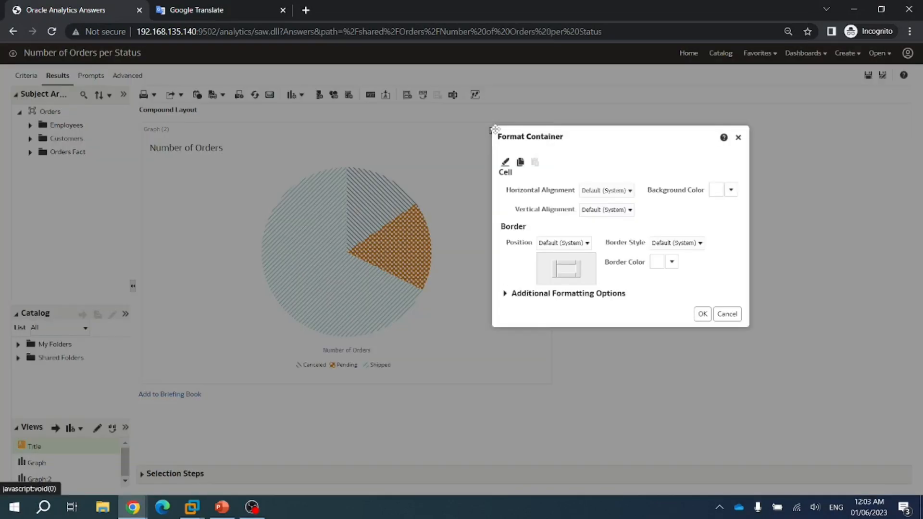
pyautogui.click(727, 314)
pyautogui.click(510, 130)
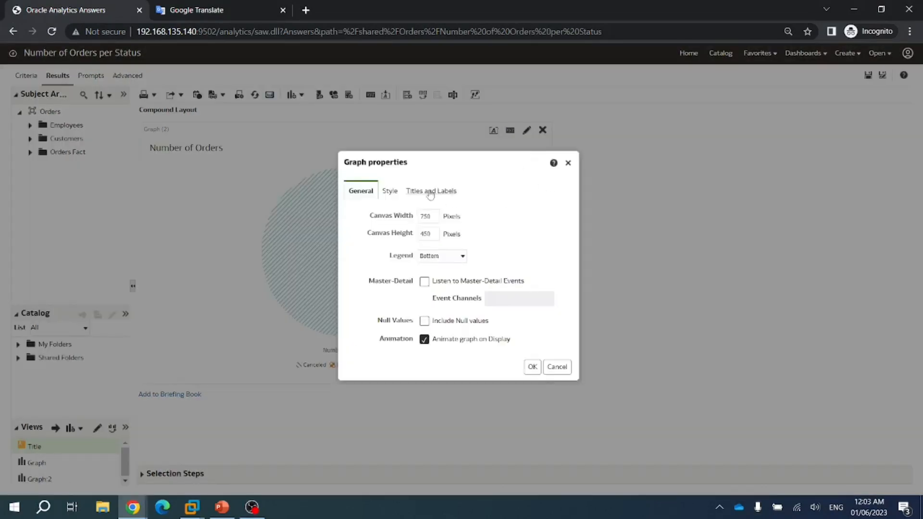
pyautogui.click(386, 191)
pyautogui.click(433, 232)
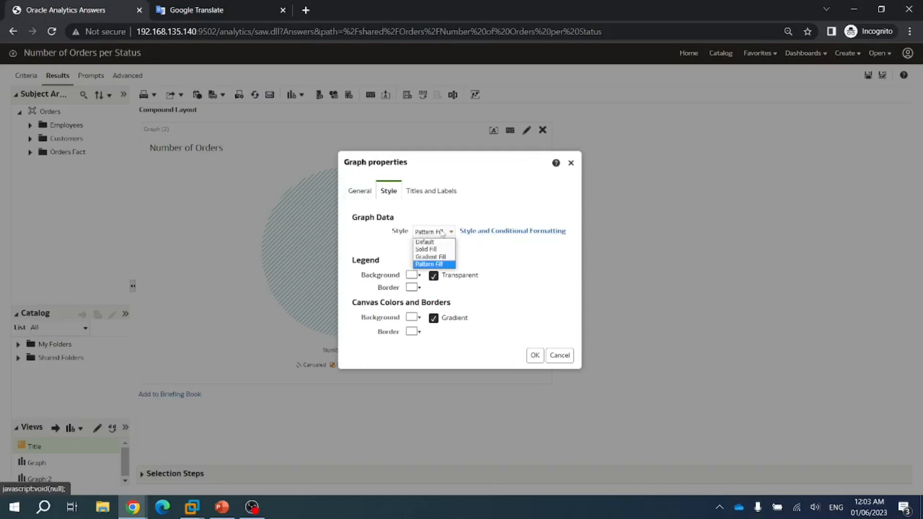
pyautogui.click(426, 240)
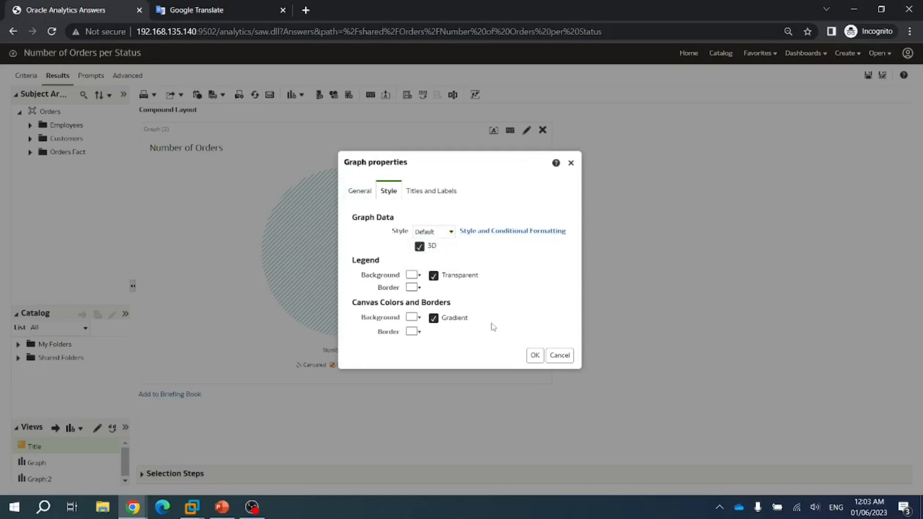
pyautogui.click(530, 357)
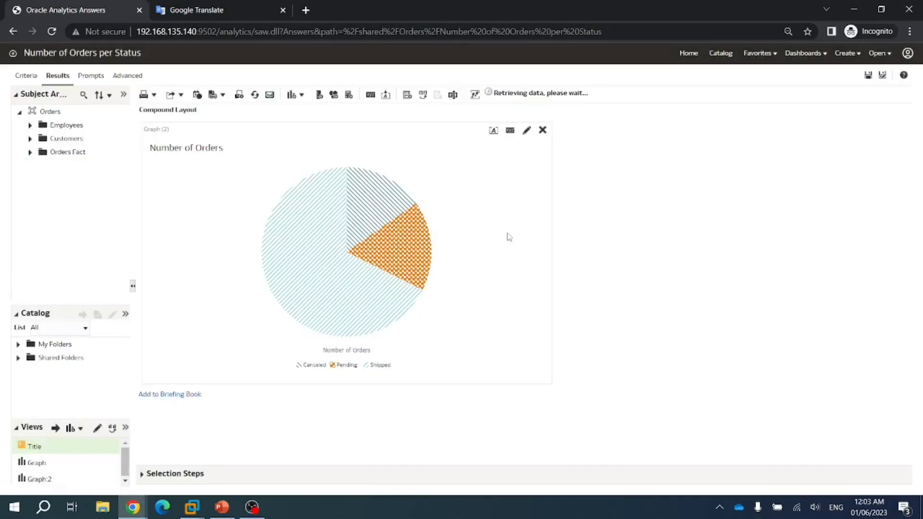
# Step: Reapply the Default style with 3D enabled in the graph properties
pyautogui.click(510, 130)
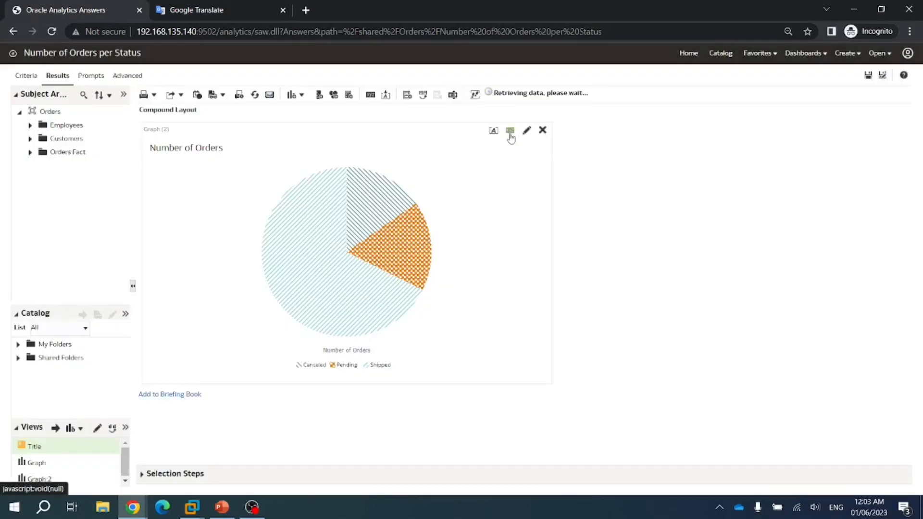
pyautogui.click(389, 191)
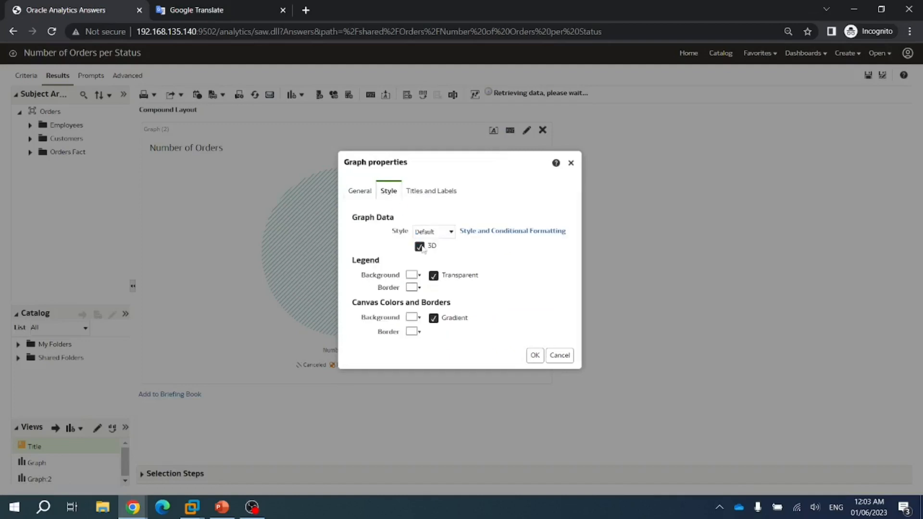
pyautogui.click(531, 356)
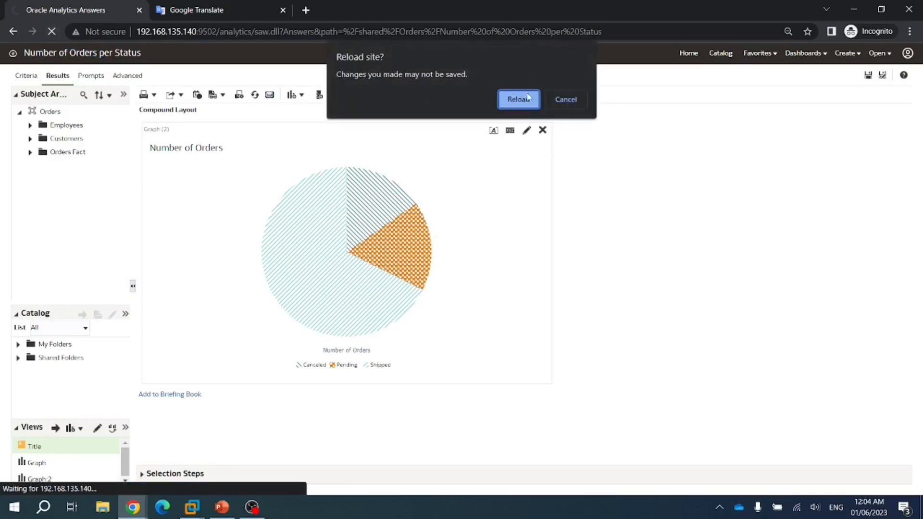
# Step: Reload the analysis page without saving and try to turn off the graph's animation on display
pyautogui.click(528, 99)
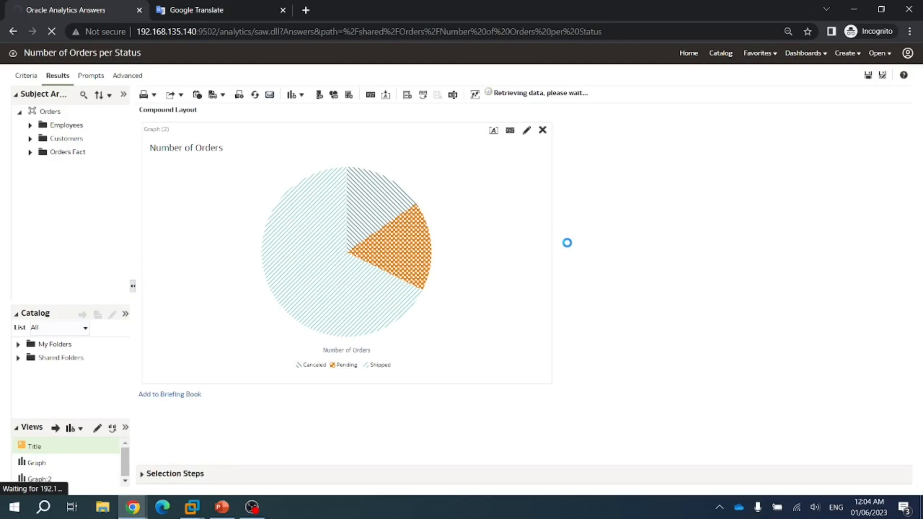
pyautogui.click(509, 131)
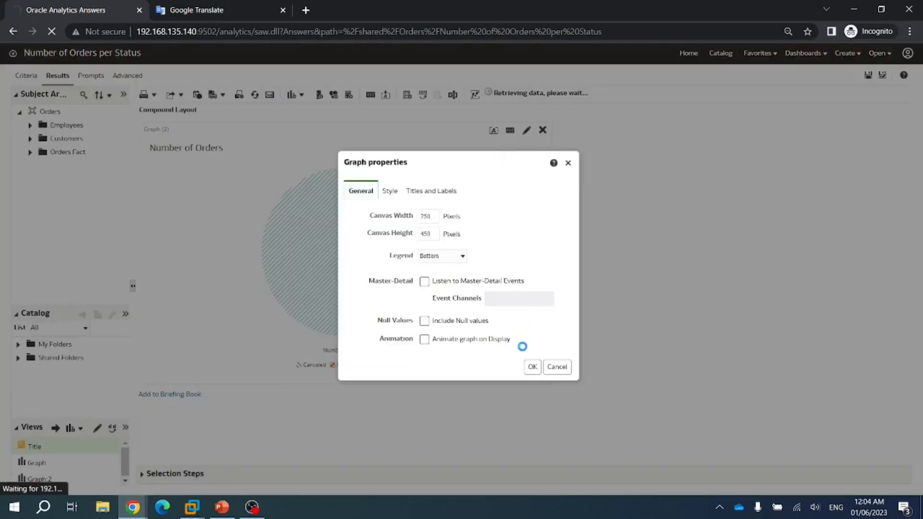
pyautogui.click(531, 367)
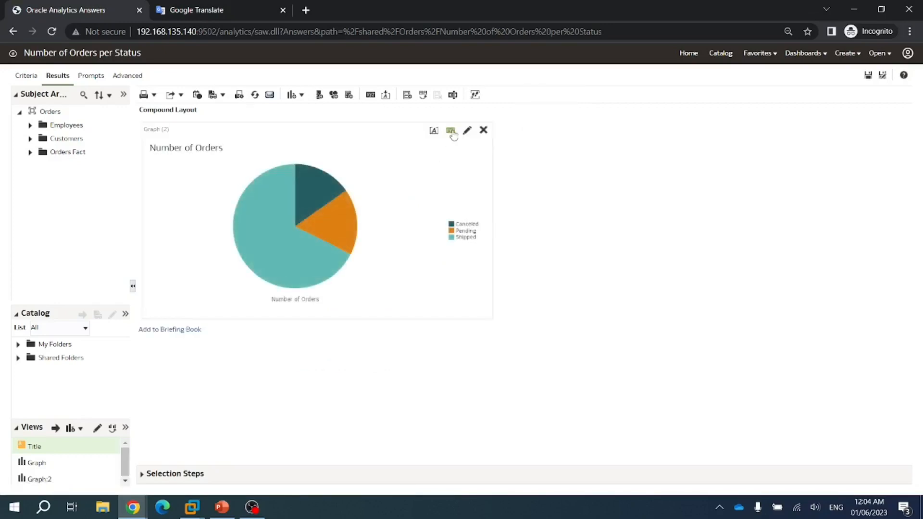
# Step: Enable 3D for the pie graph while keeping its graph data style at Default
pyautogui.click(451, 132)
pyautogui.click(391, 194)
pyautogui.click(419, 247)
pyautogui.click(438, 233)
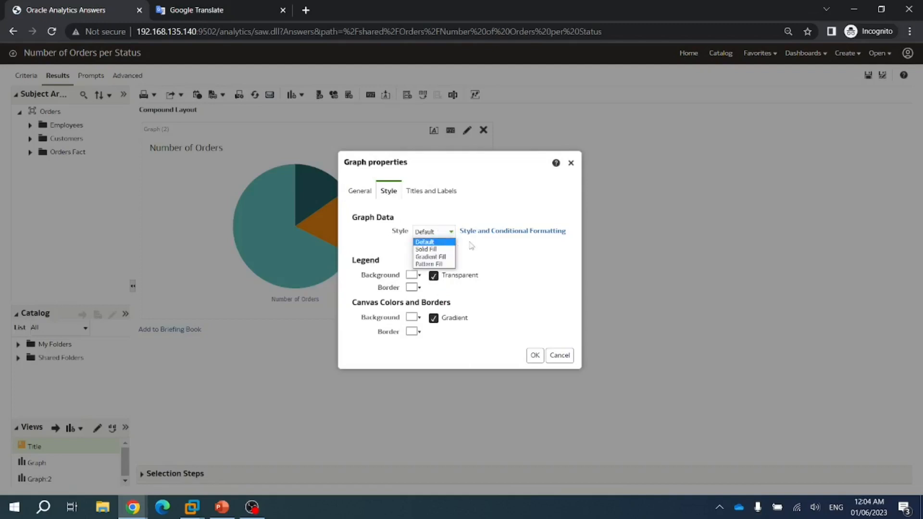
pyautogui.click(530, 269)
# Step: Set the graph canvas to 750 by 450 pixels, place the legend at the bottom, and apply the properties
pyautogui.click(361, 194)
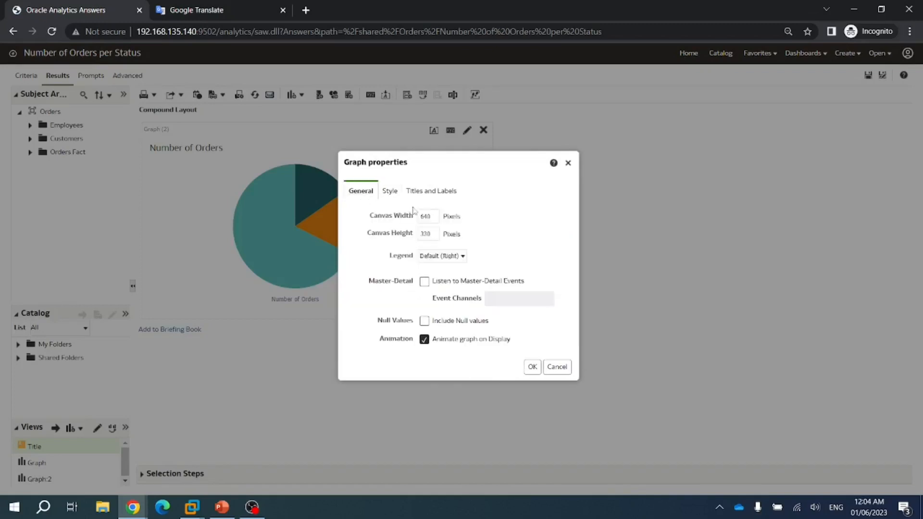
pyautogui.doubleClick(435, 216)
pyautogui.write('750')
pyautogui.press('Tab')
pyautogui.write('450')
pyautogui.click(449, 256)
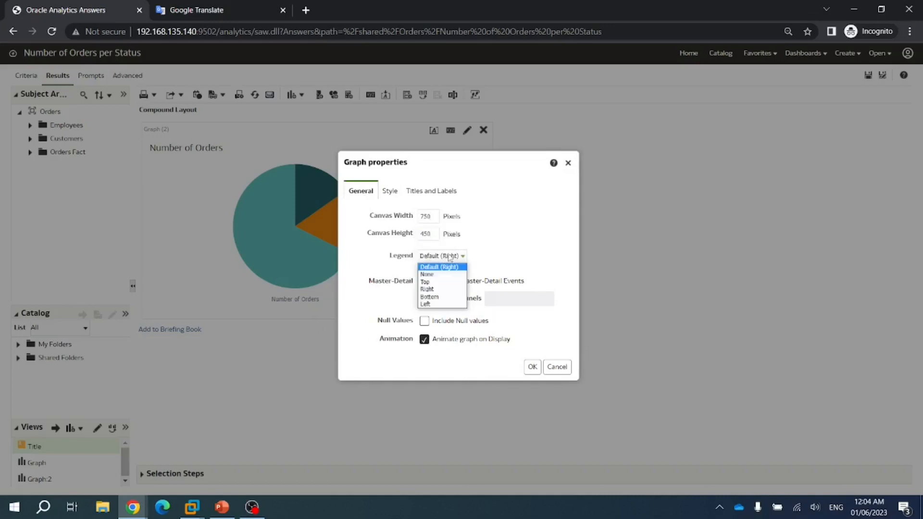
pyautogui.click(438, 296)
pyautogui.click(532, 366)
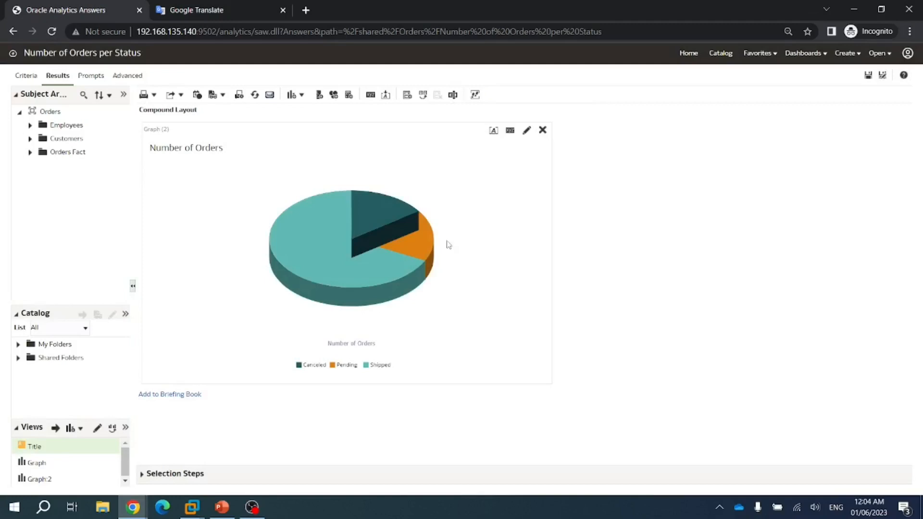
# Step: Set the pie graph's legend background to light yellow in the graph style properties
pyautogui.click(510, 130)
pyautogui.click(395, 193)
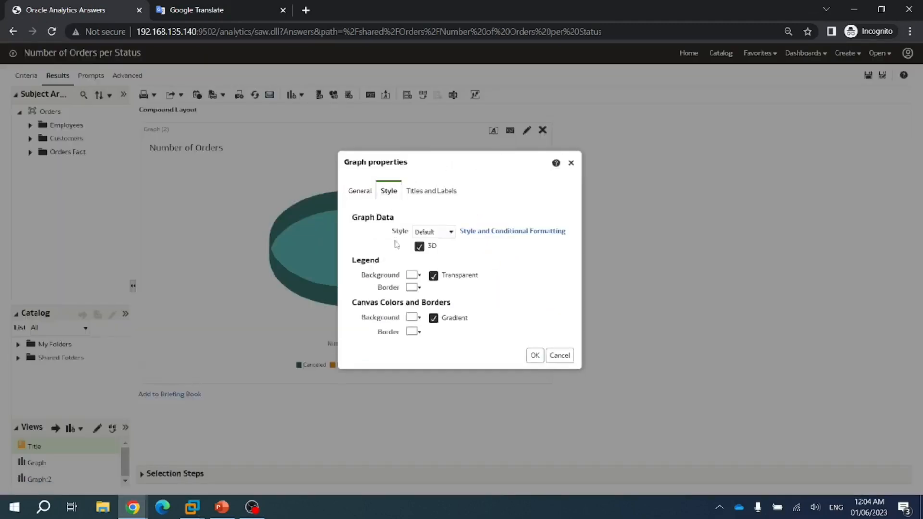
pyautogui.moveTo(533, 161); pyautogui.dragTo(748, 160)
pyautogui.click(726, 235)
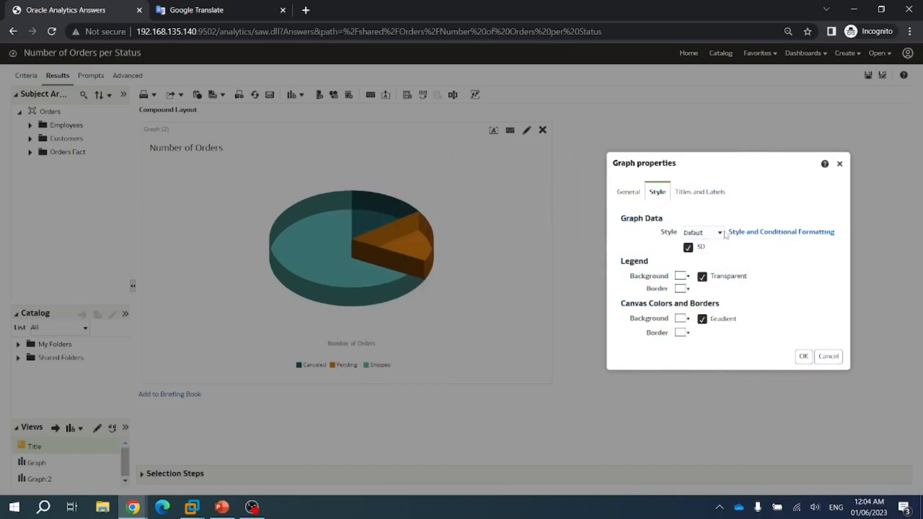
pyautogui.click(687, 276)
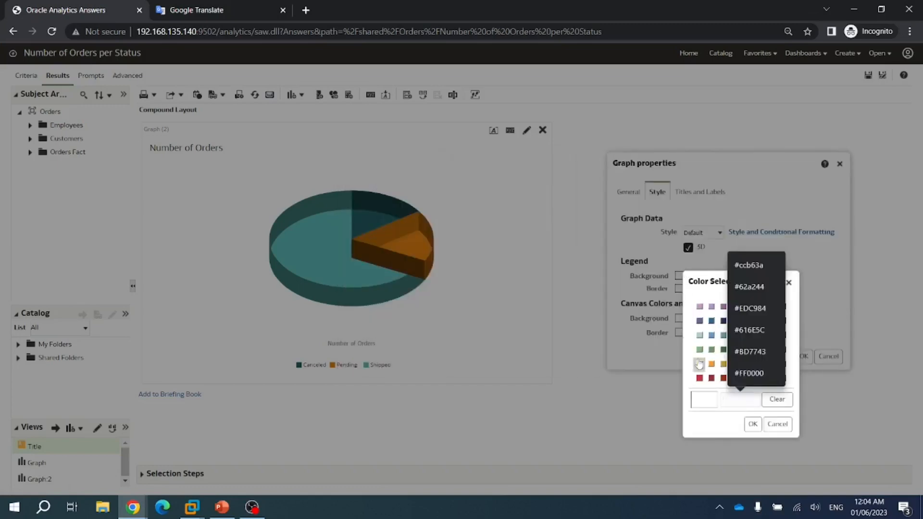
pyautogui.click(699, 363)
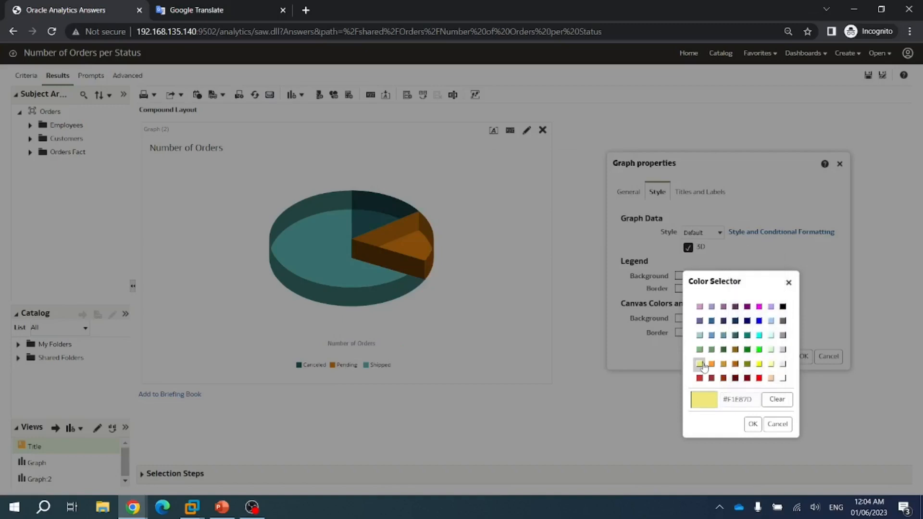
pyautogui.click(753, 424)
# Step: Set the legend border to green and apply the graph properties
pyautogui.click(689, 290)
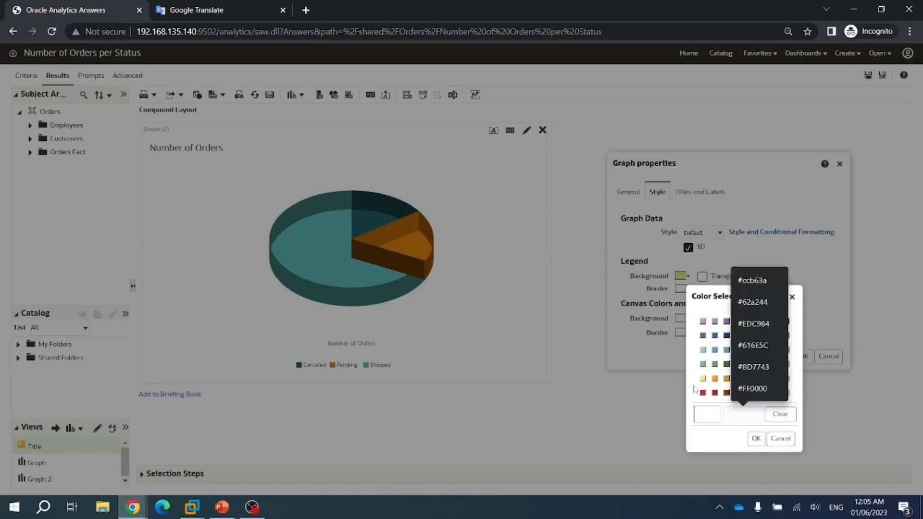
pyautogui.click(714, 364)
pyautogui.click(755, 439)
pyautogui.click(801, 356)
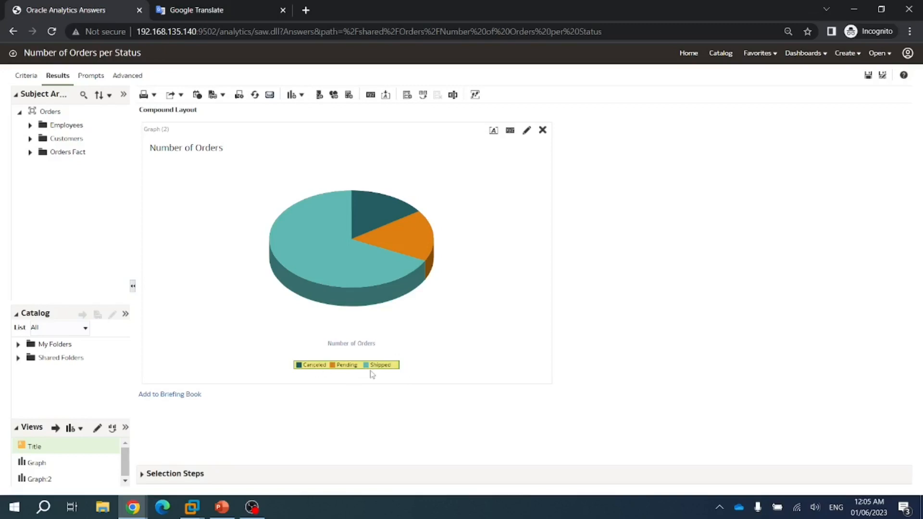
# Step: Add a custom formatted position 1 to the pie's style formatting with a light purple color and Explode Wedge enabled
pyautogui.click(510, 130)
pyautogui.click(388, 191)
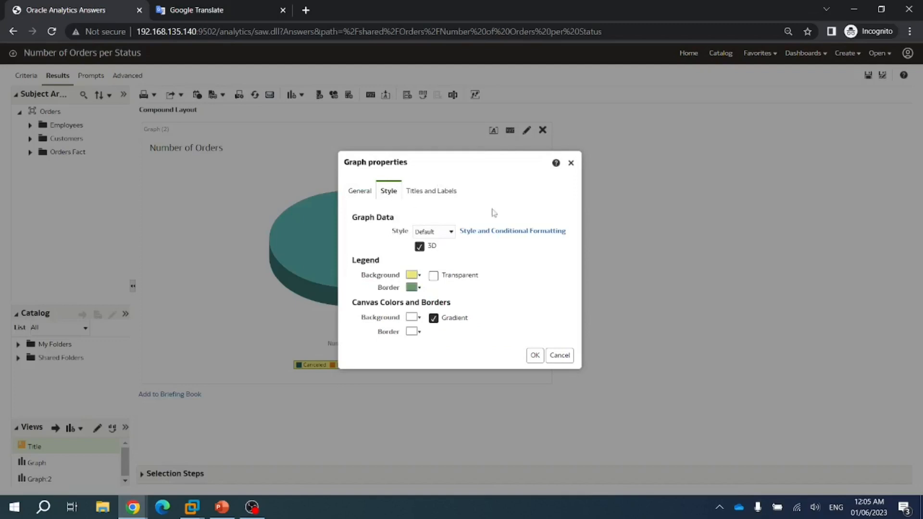
pyautogui.click(483, 231)
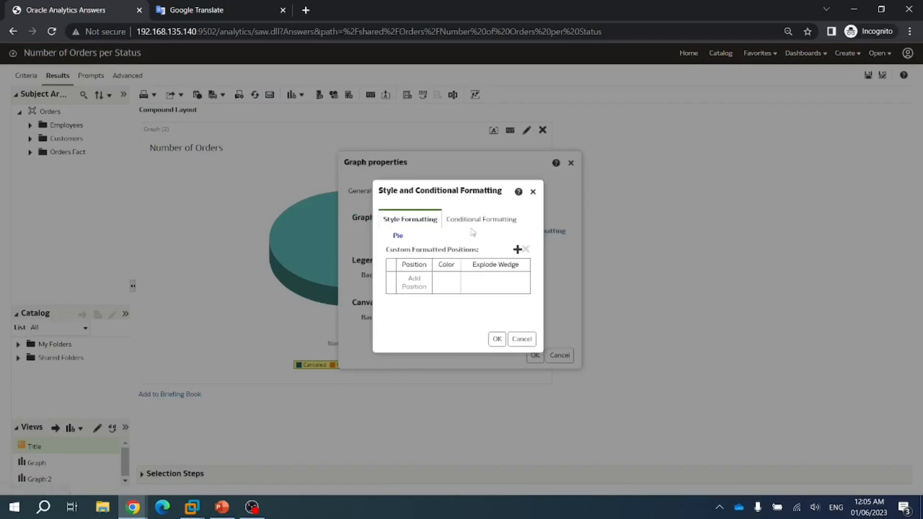
pyautogui.click(517, 249)
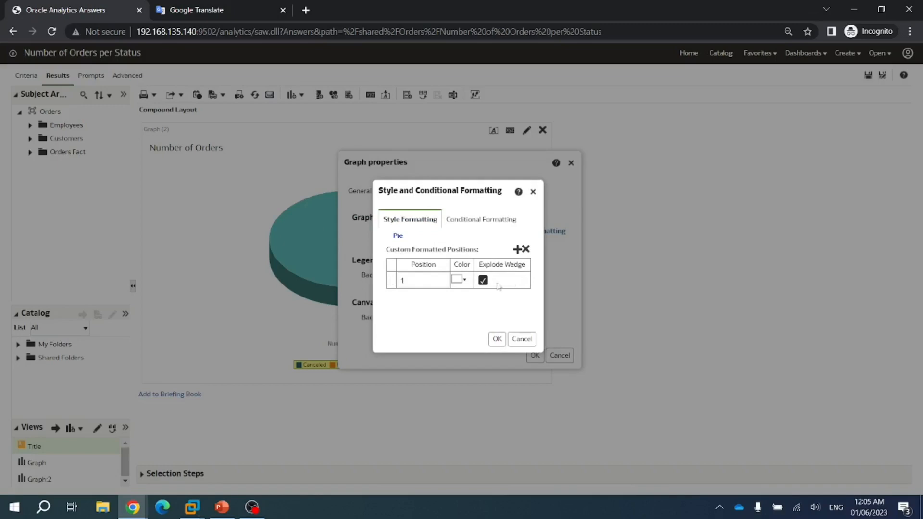
pyautogui.click(464, 282)
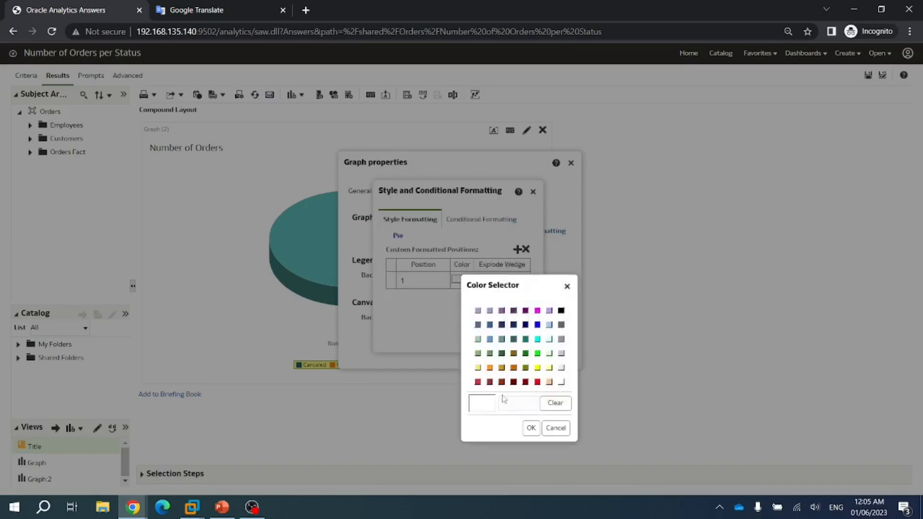
pyautogui.click(477, 311)
pyautogui.click(531, 427)
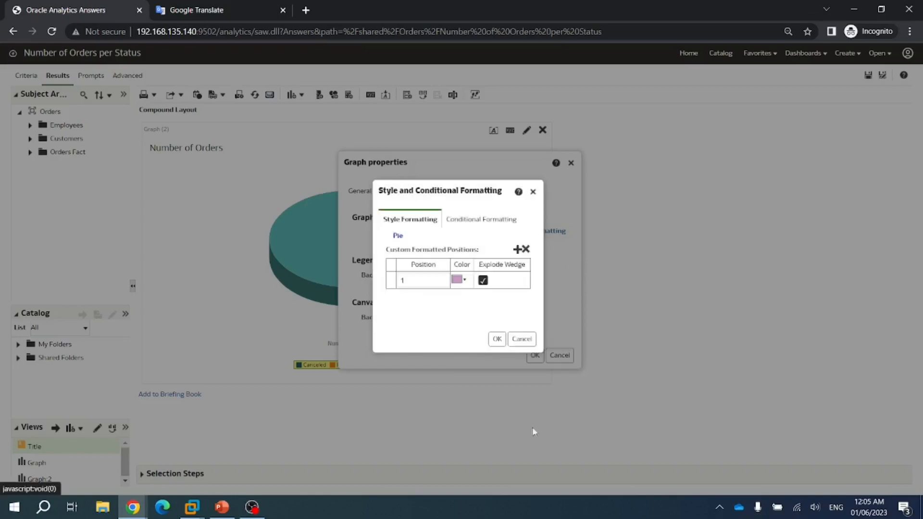
# Step: Add custom formatted position 2 with a light green color and Explode Wedge enabled
pyautogui.click(518, 249)
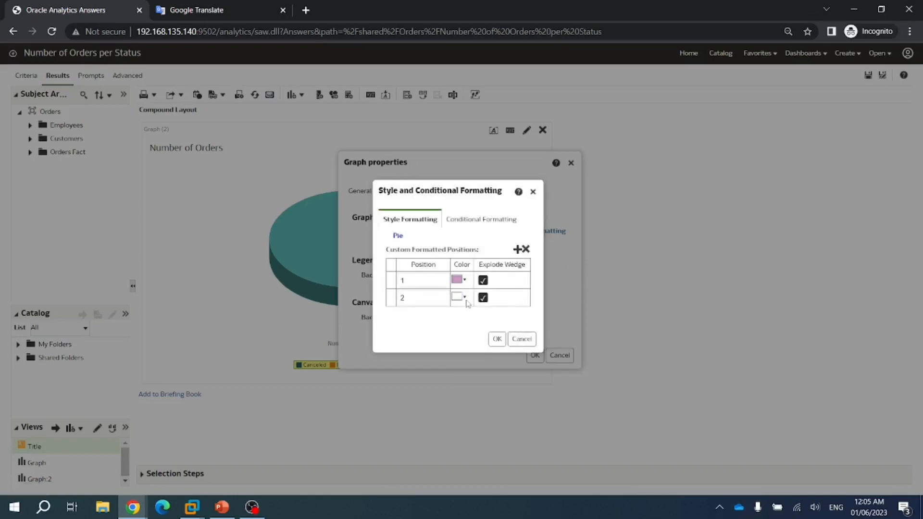
pyautogui.click(462, 298)
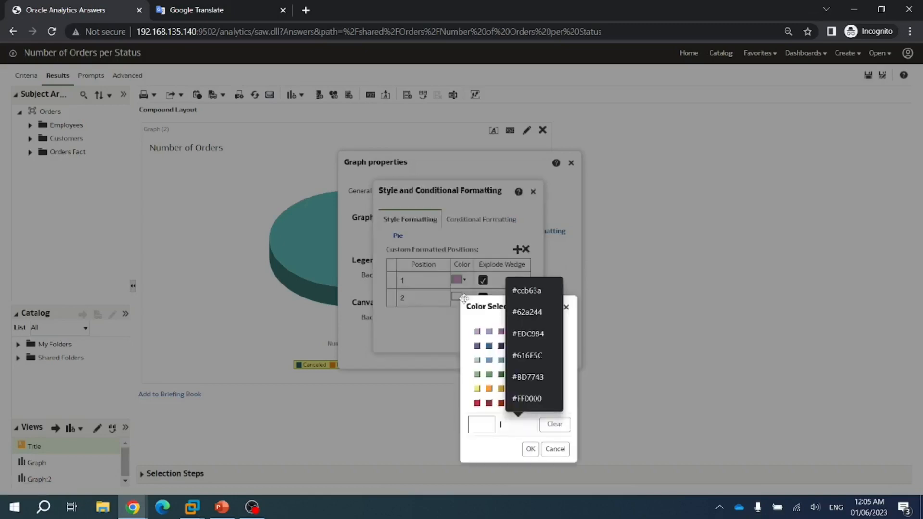
pyautogui.click(477, 373)
pyautogui.click(531, 448)
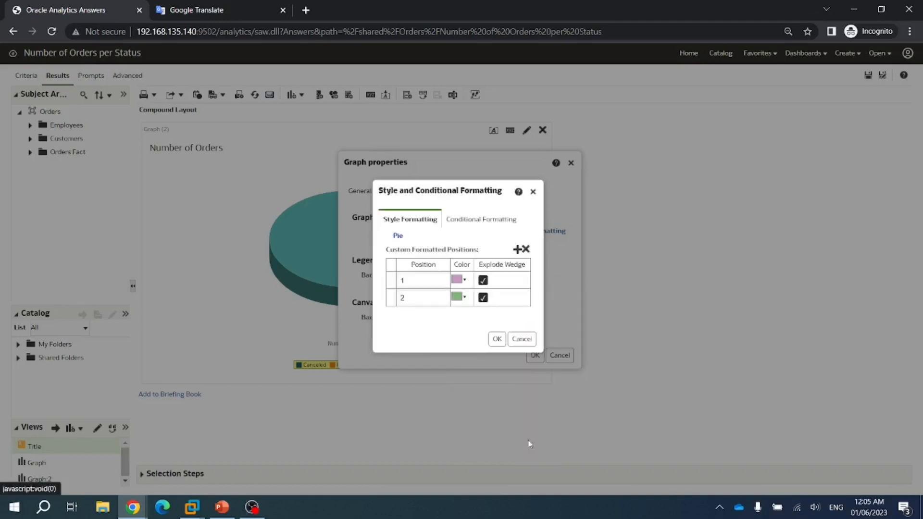
# Step: Add custom formatted position 3 in red #FF0000 with Explode Wedge enabled, and apply the formatting to the graph
pyautogui.click(517, 249)
pyautogui.scroll(-1, 461, 307)
pyautogui.click(463, 314)
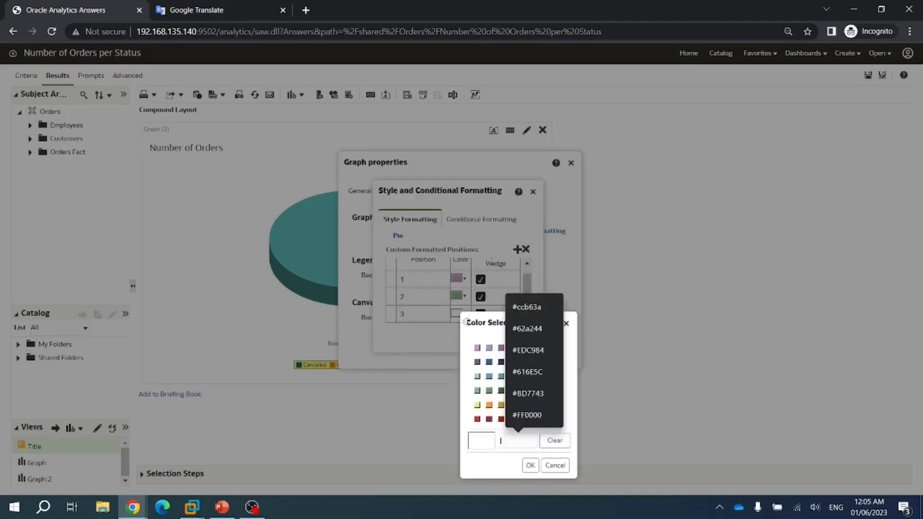
pyautogui.click(537, 419)
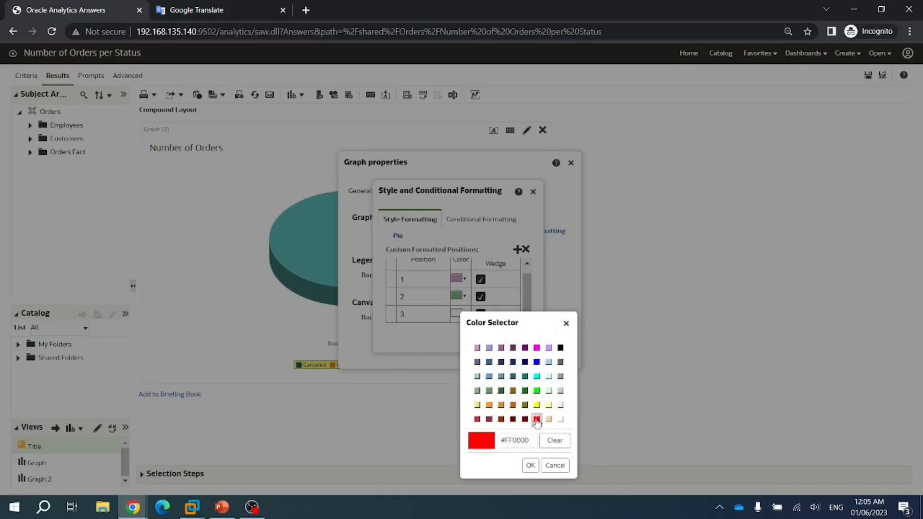
pyautogui.click(530, 465)
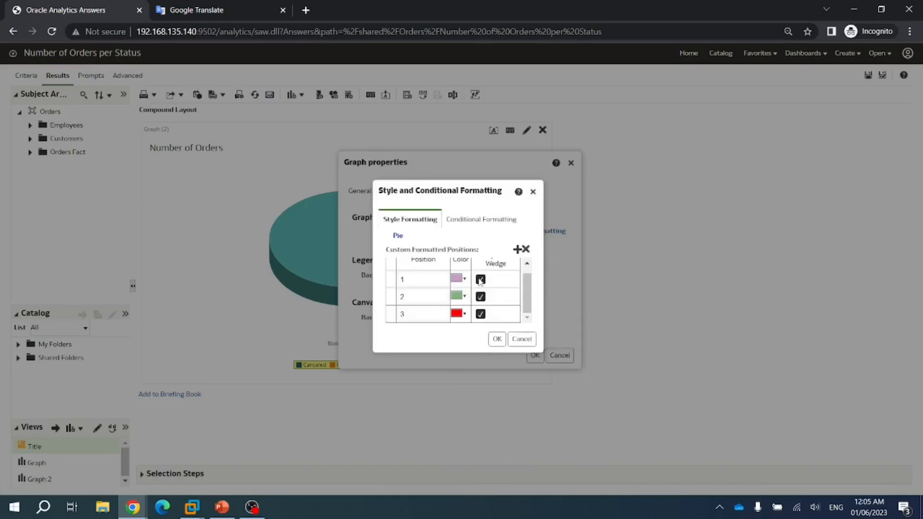
pyautogui.click(496, 339)
pyautogui.click(532, 355)
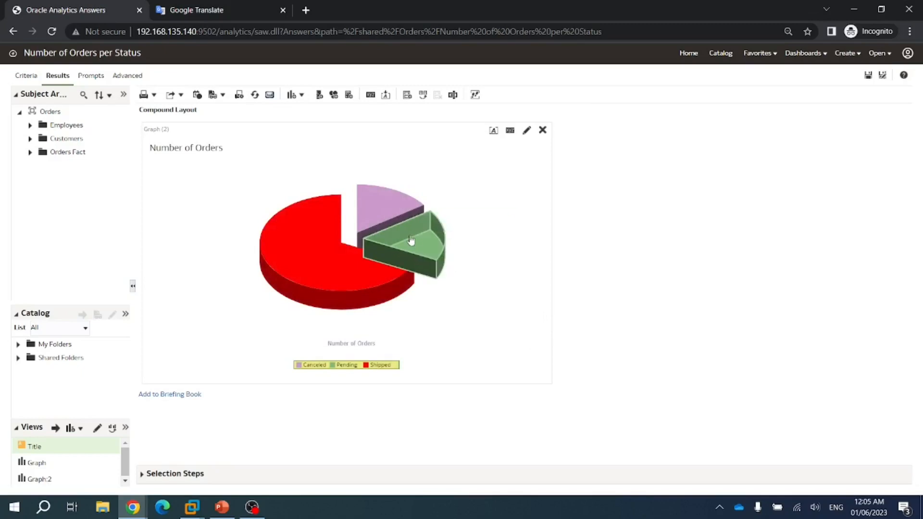
# Step: Turn off Explode Wedge for positions 2 and 3, keep it on for position 1, and apply the graph properties
pyautogui.click(513, 129)
pyautogui.click(390, 192)
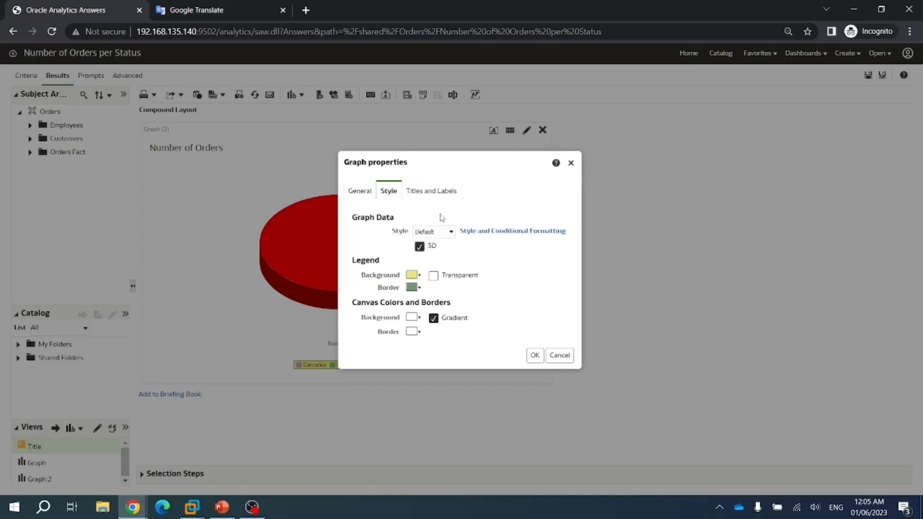
pyautogui.click(488, 234)
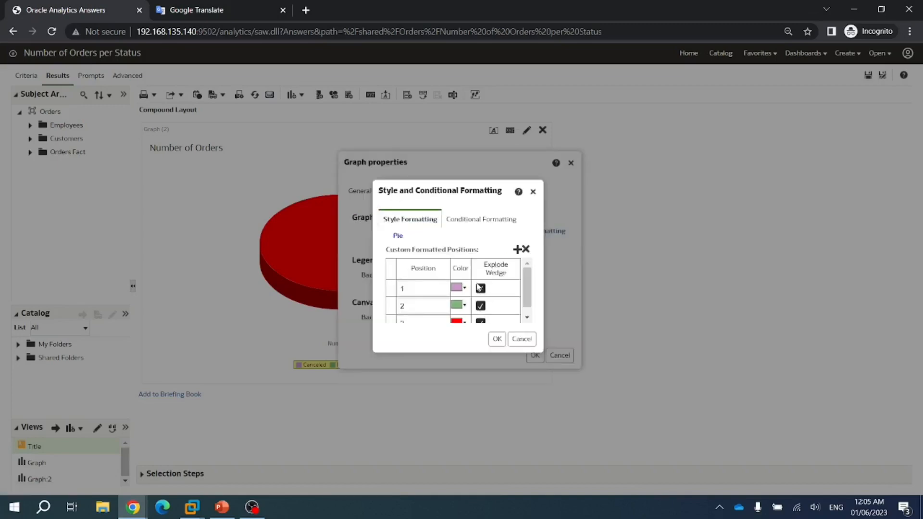
pyautogui.click(480, 306)
pyautogui.scroll(-1, 480, 306)
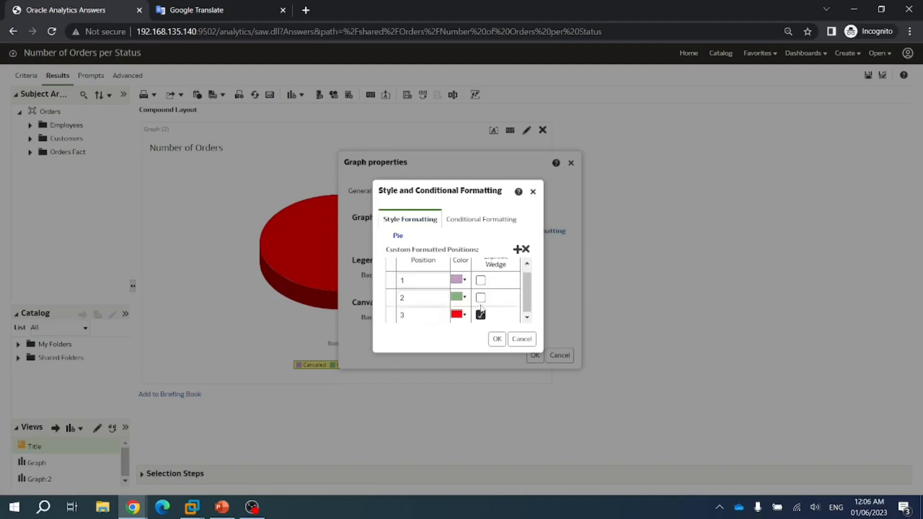
pyautogui.click(480, 313)
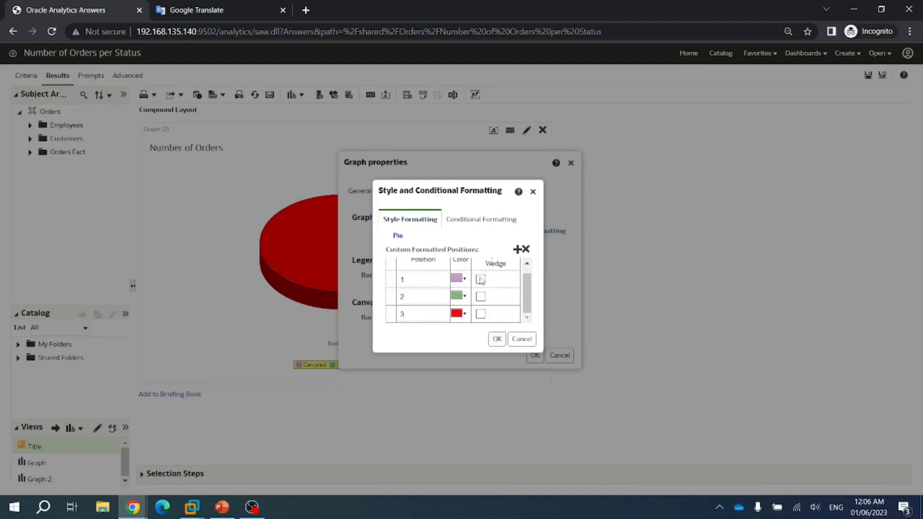
pyautogui.click(496, 339)
pyautogui.click(534, 355)
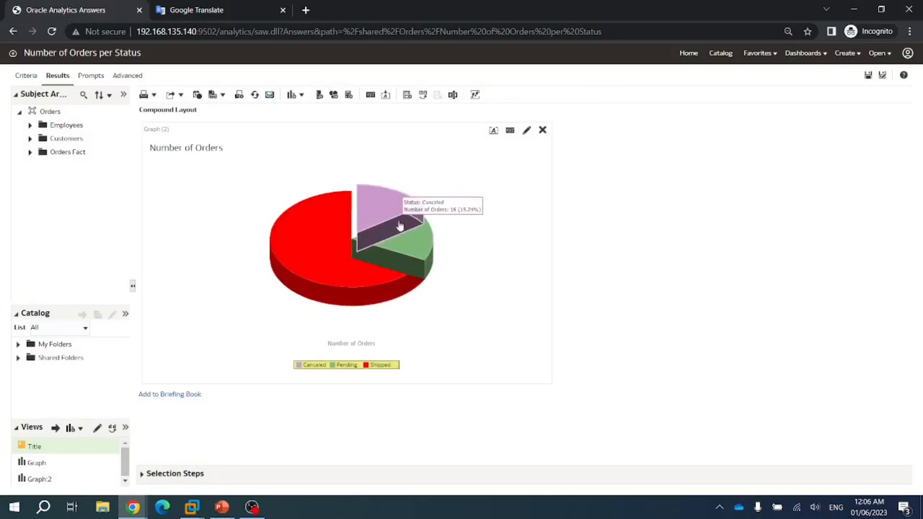
pyautogui.moveTo(387, 219)
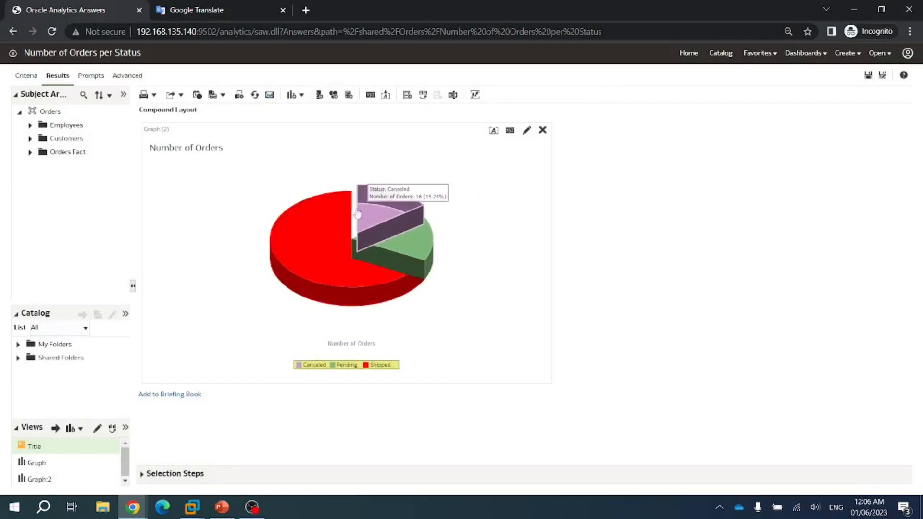
# Step: Delete custom formatted positions 1, 2 and 3 from the pie's style formatting
pyautogui.click(510, 130)
pyautogui.click(387, 193)
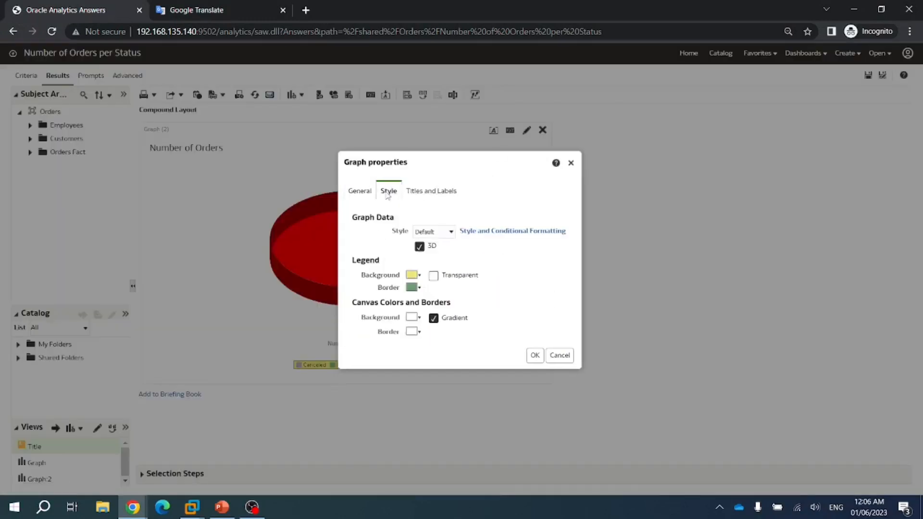
pyautogui.click(481, 234)
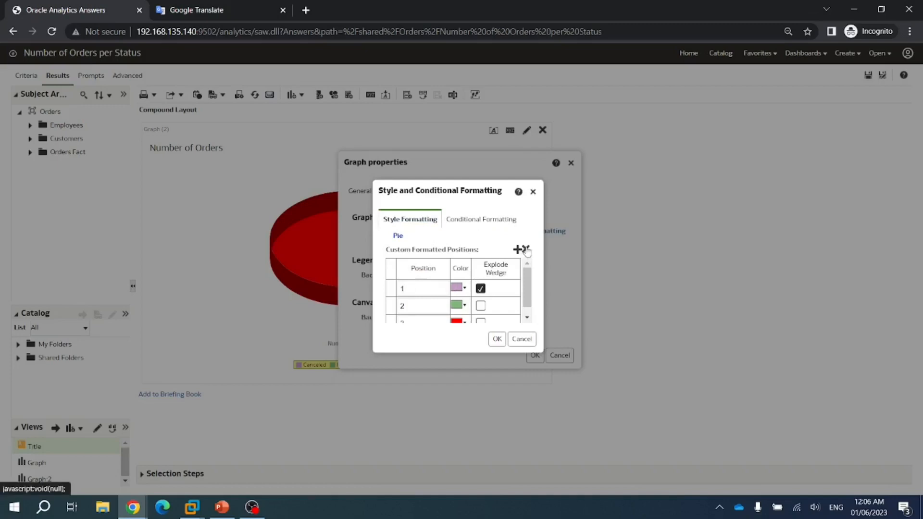
pyautogui.click(392, 291)
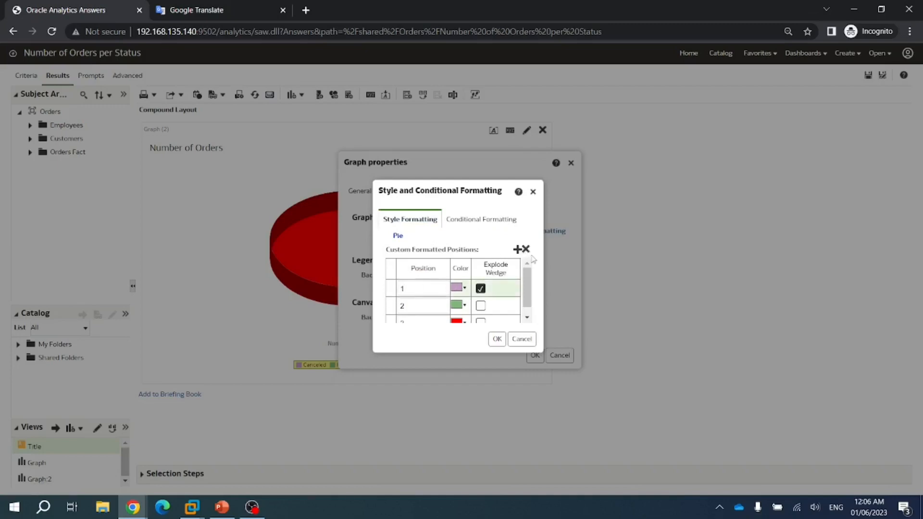
pyautogui.click(526, 249)
pyautogui.click(392, 285)
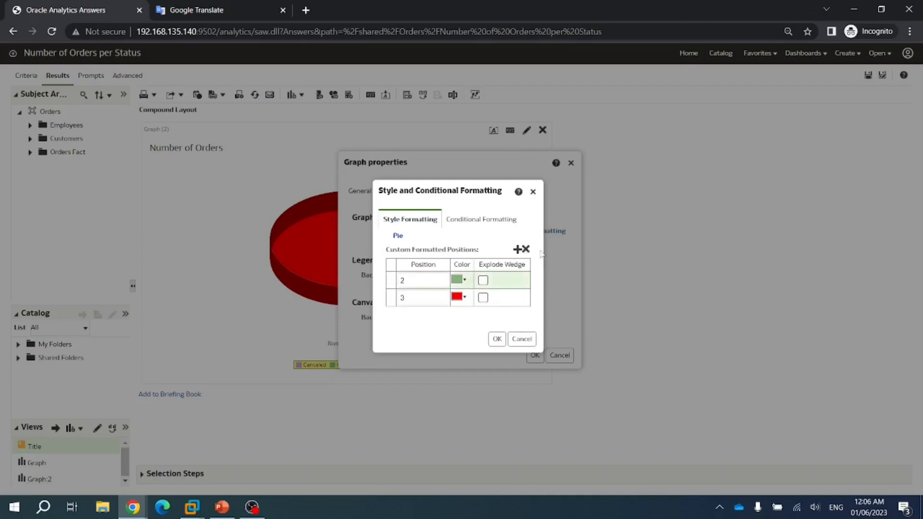
pyautogui.click(526, 249)
pyautogui.click(392, 281)
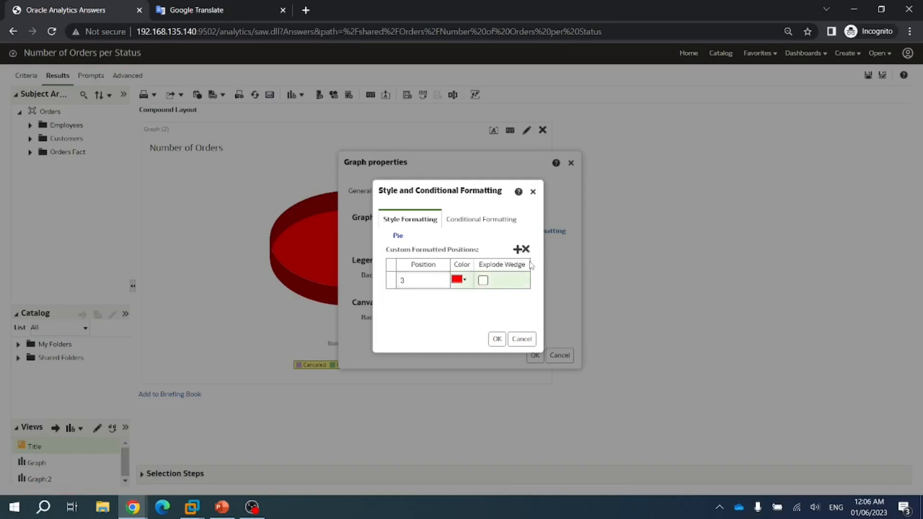
pyautogui.click(525, 249)
# Step: Add a conditional format on Status equal to Canceled and color it red #FF0000
pyautogui.click(476, 224)
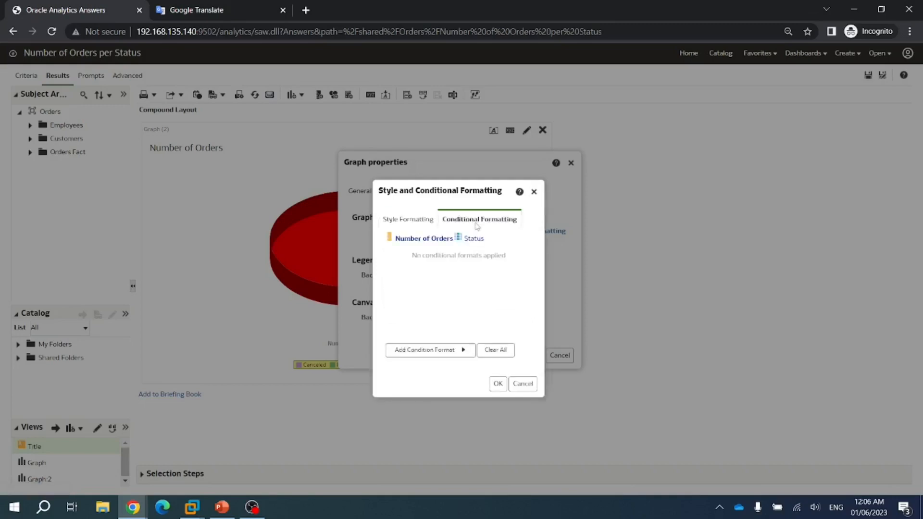
pyautogui.click(429, 354)
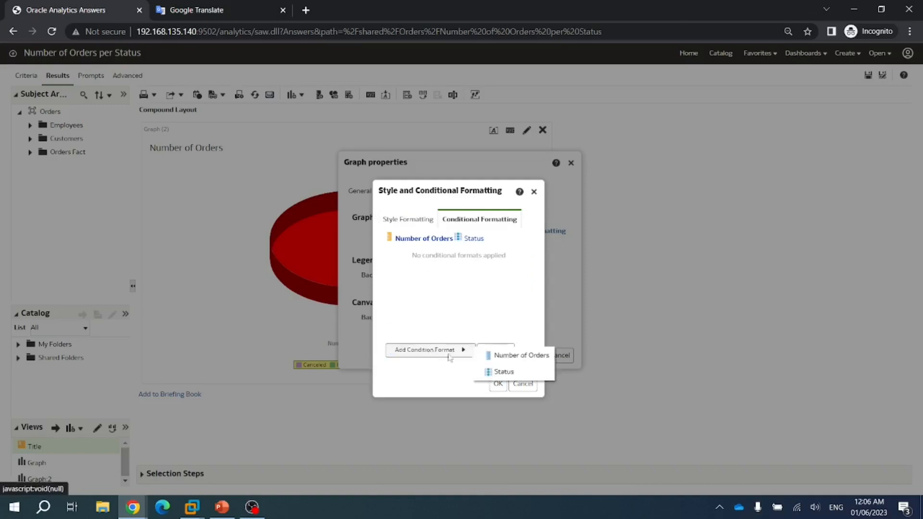
pyautogui.click(503, 371)
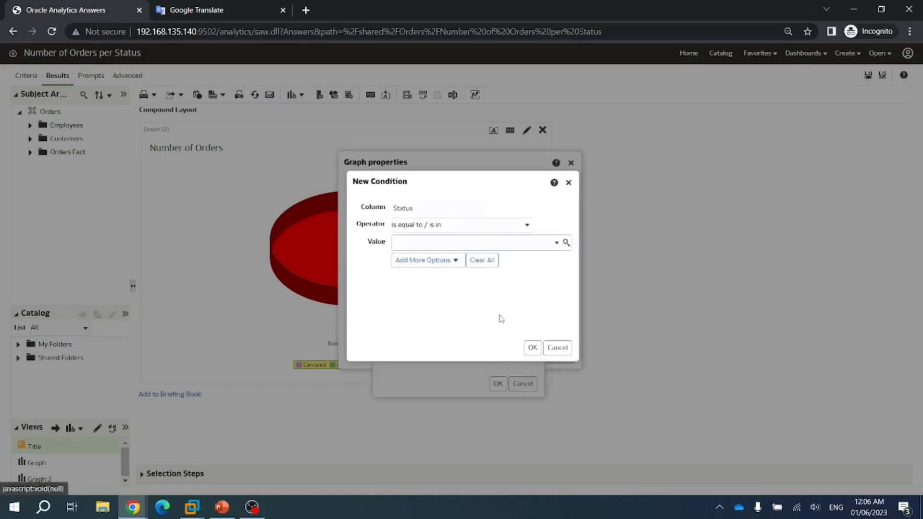
pyautogui.click(558, 243)
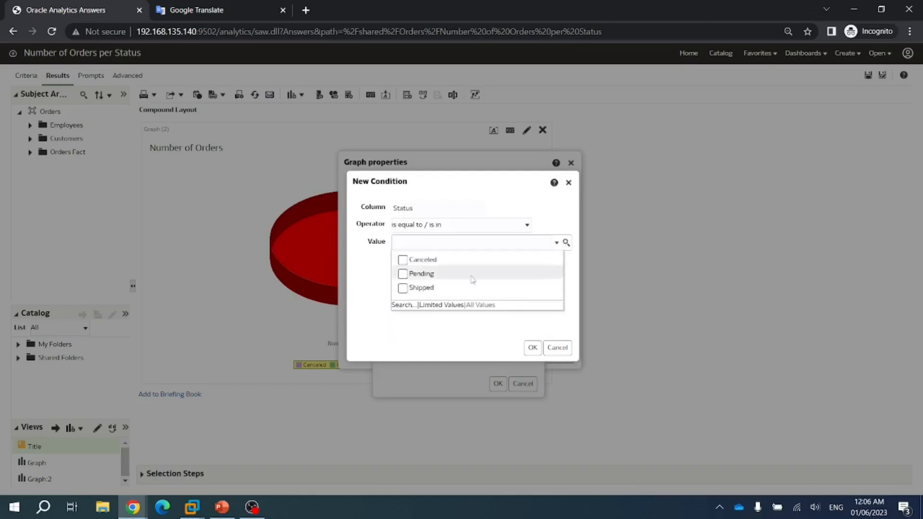
pyautogui.click(402, 260)
pyautogui.click(532, 347)
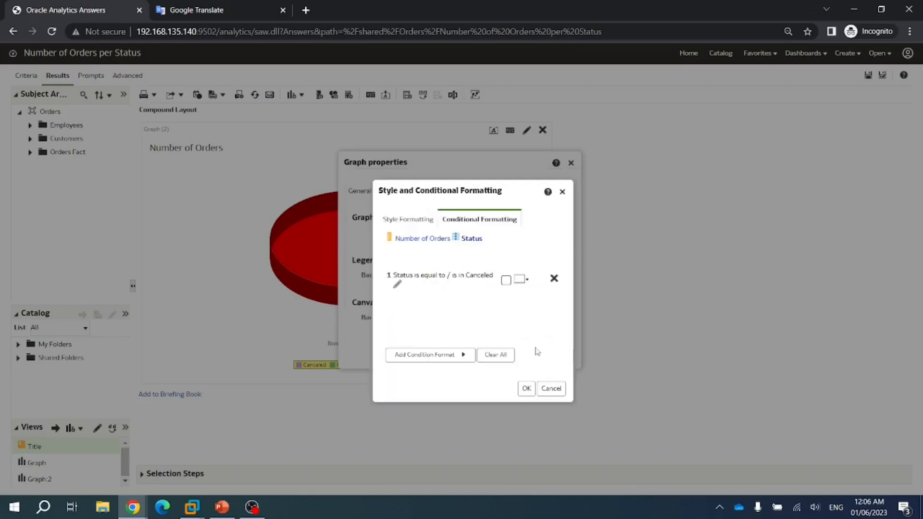
pyautogui.click(526, 281)
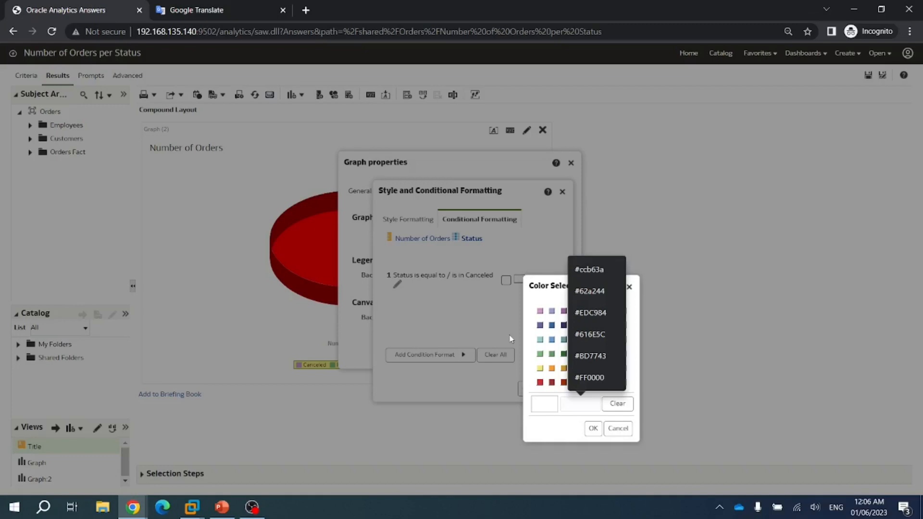
pyautogui.click(599, 382)
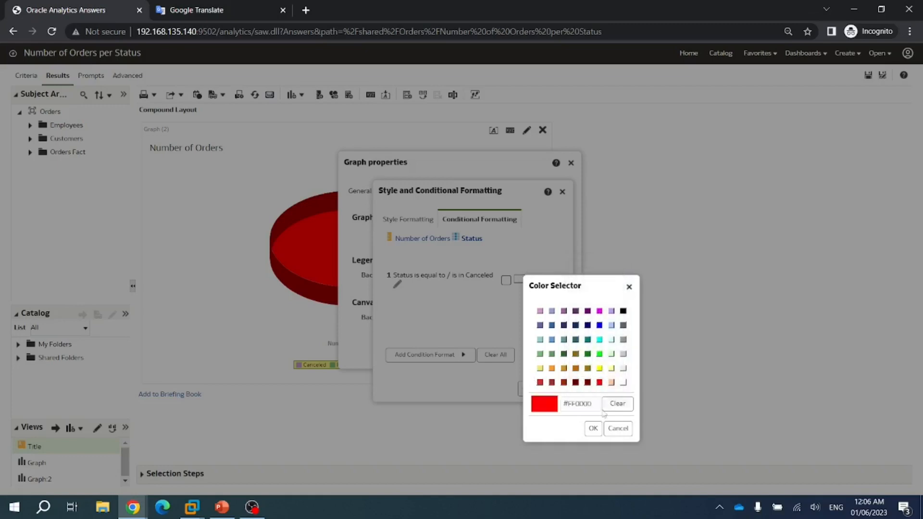
pyautogui.click(593, 428)
pyautogui.moveTo(525, 388); pyautogui.dragTo(486, 374)
# Step: Add a second conditional format on Status equal to Pending and color it light yellow
pyautogui.click(463, 355)
pyautogui.click(502, 378)
pyautogui.click(552, 242)
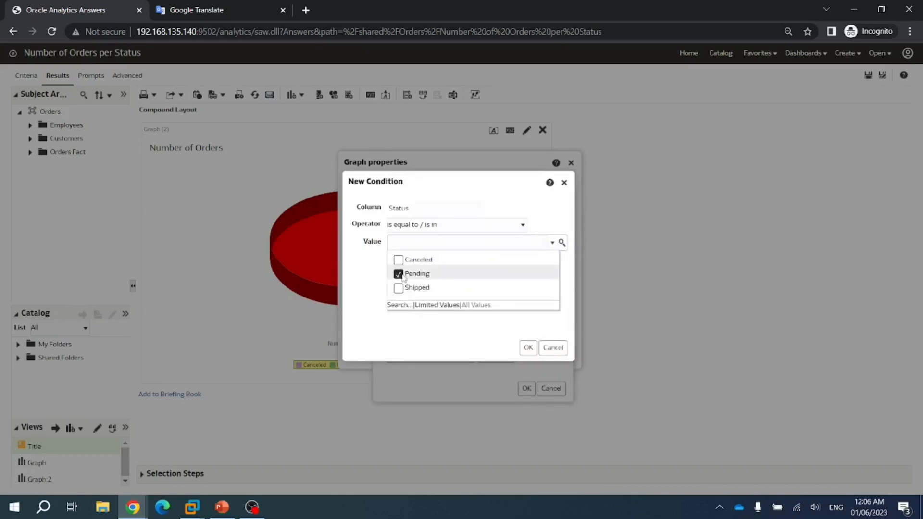
pyautogui.click(528, 347)
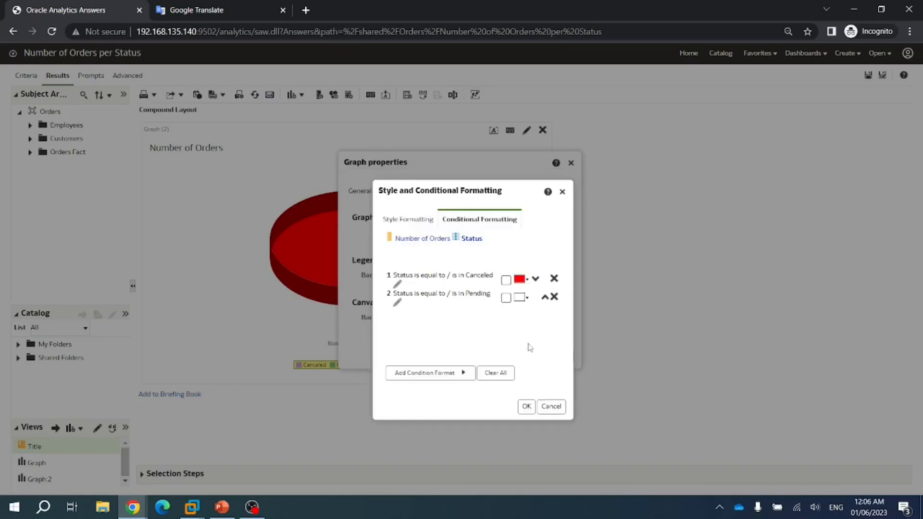
pyautogui.click(519, 297)
pyautogui.click(538, 388)
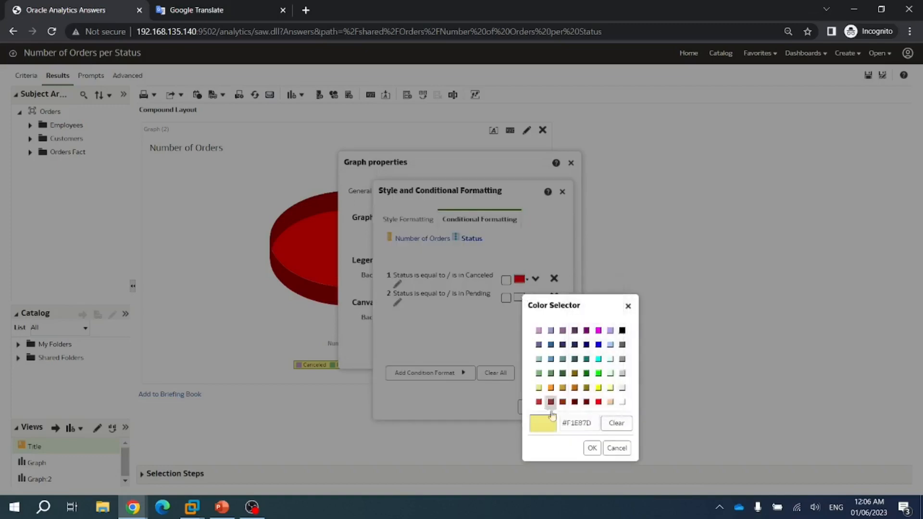
pyautogui.click(592, 447)
# Step: Add a third conditional format on Status equal to Shipped in blue #336699, and apply the formatting to the graph
pyautogui.moveTo(394, 372); pyautogui.dragTo(432, 370)
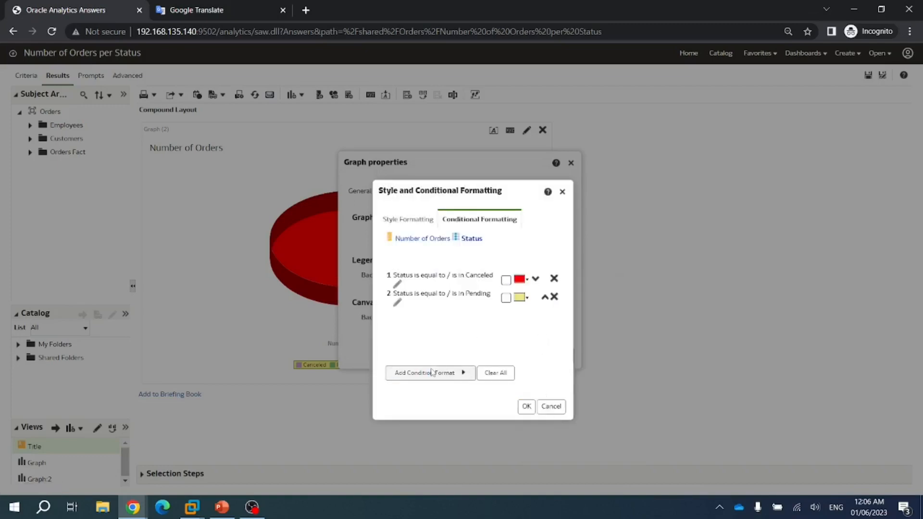
pyautogui.click(432, 373)
pyautogui.click(495, 393)
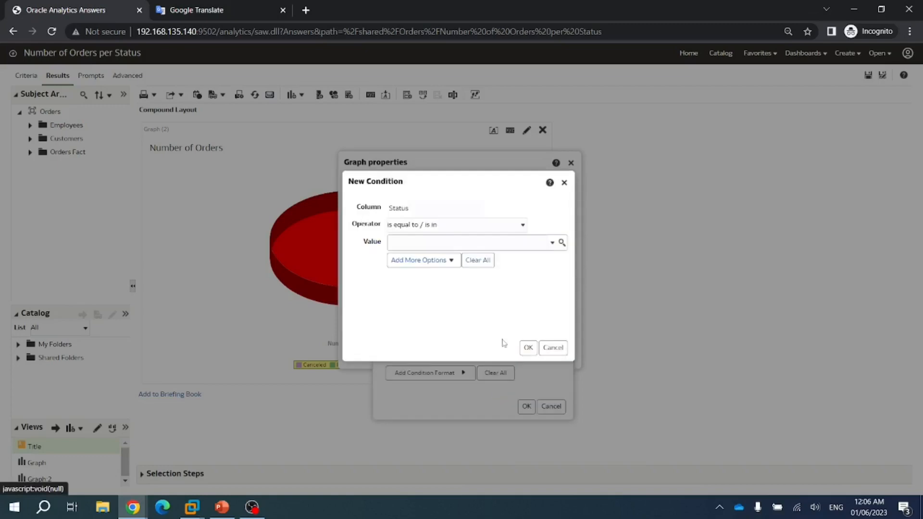
pyautogui.click(551, 242)
pyautogui.click(415, 290)
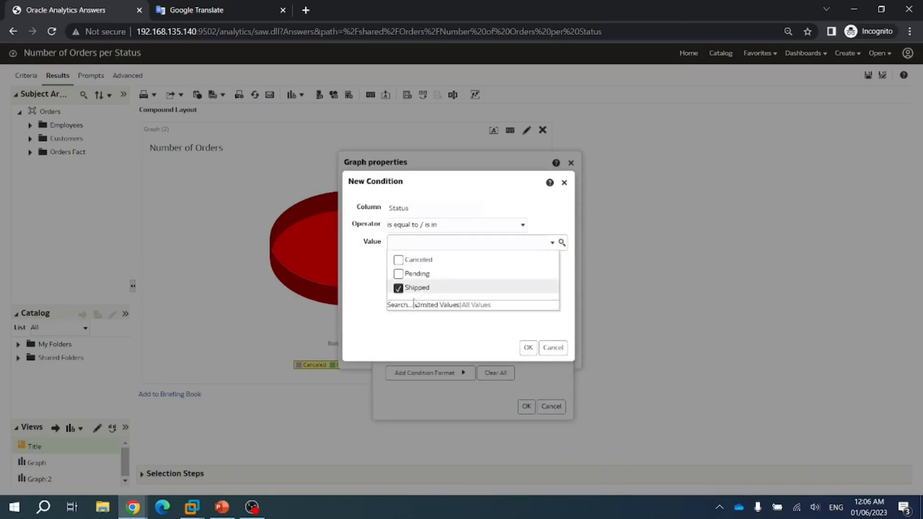
pyautogui.click(527, 348)
pyautogui.click(527, 317)
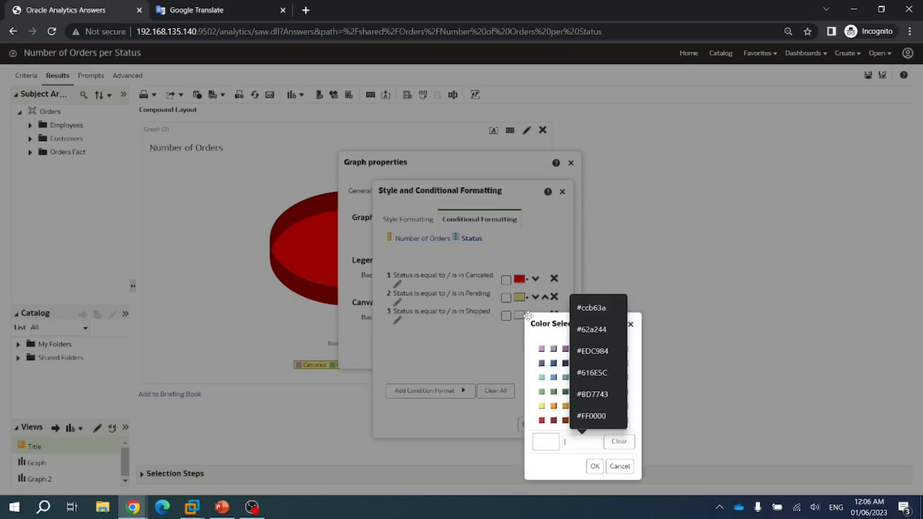
pyautogui.click(530, 377)
pyautogui.click(553, 364)
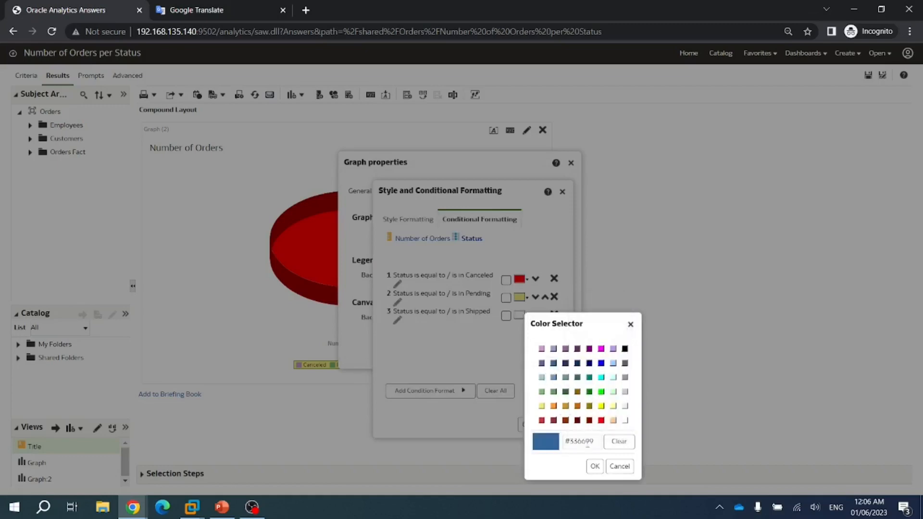
pyautogui.click(595, 466)
pyautogui.click(526, 425)
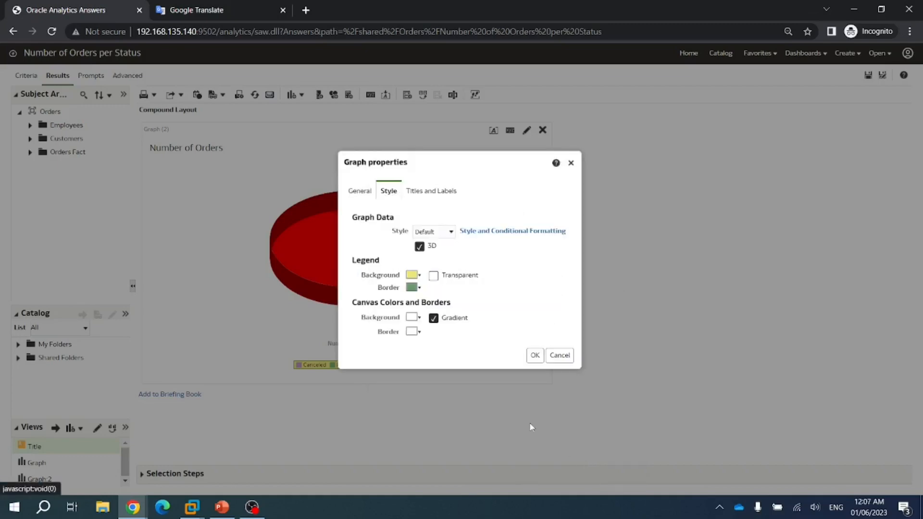
pyautogui.click(532, 356)
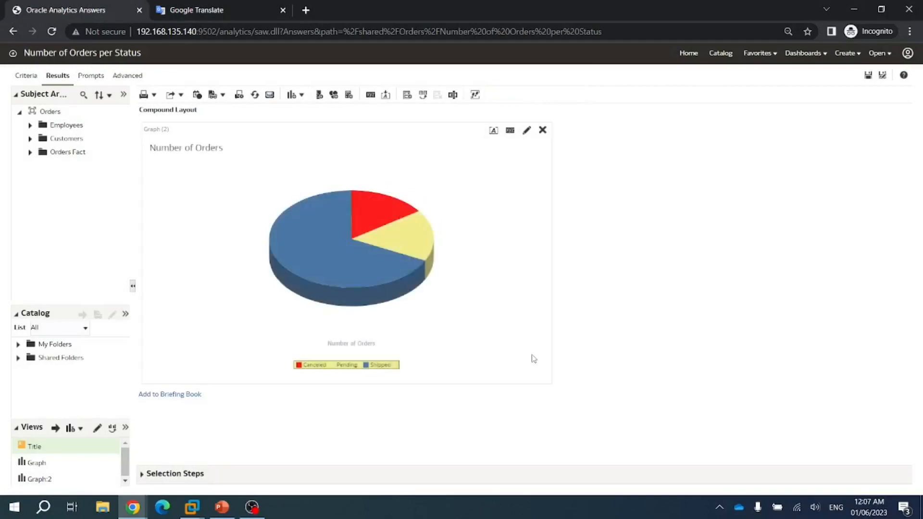
# Step: Stop using the measure name as graph title, leave the title blank, and apply the graph properties
pyautogui.moveTo(350, 302)
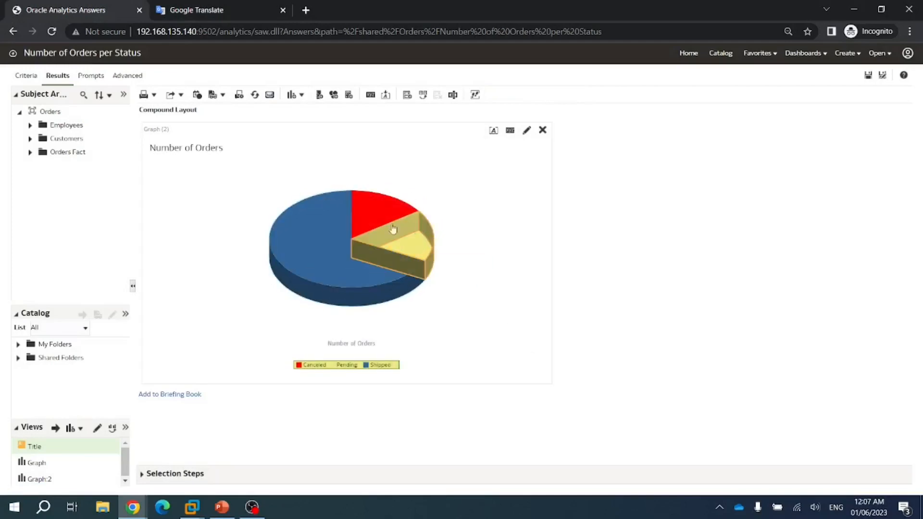
pyautogui.click(509, 129)
pyautogui.click(390, 193)
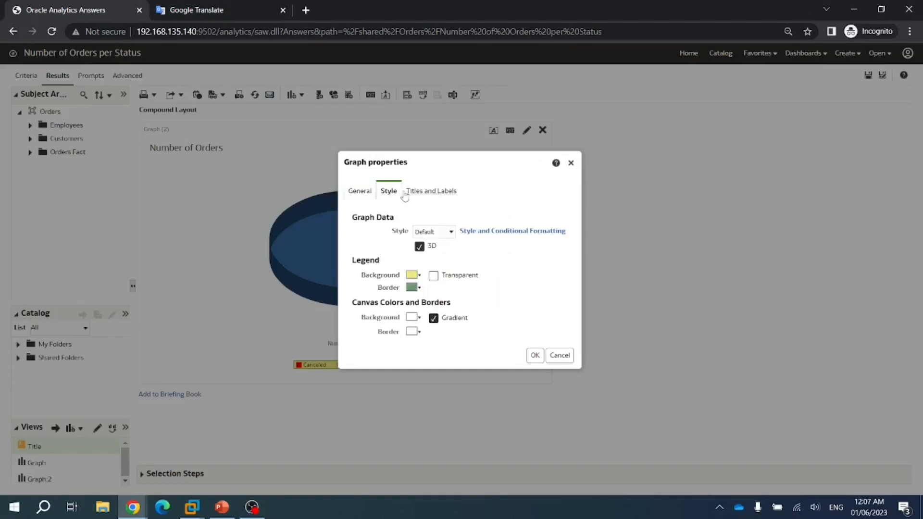
pyautogui.click(421, 193)
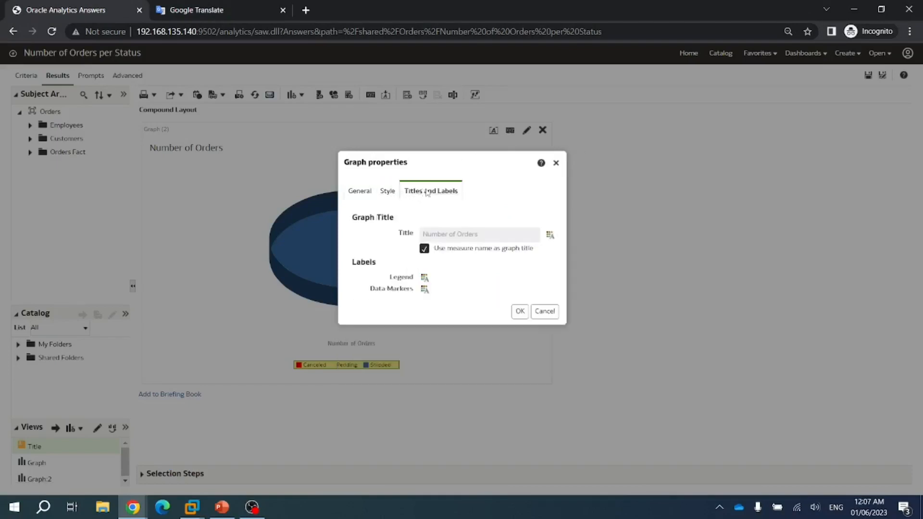
pyautogui.moveTo(453, 165); pyautogui.dragTo(684, 185)
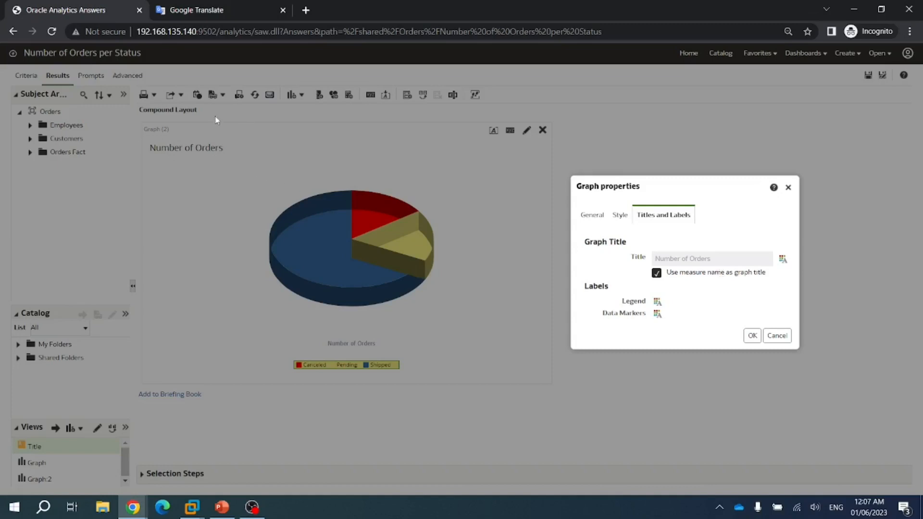
pyautogui.click(657, 273)
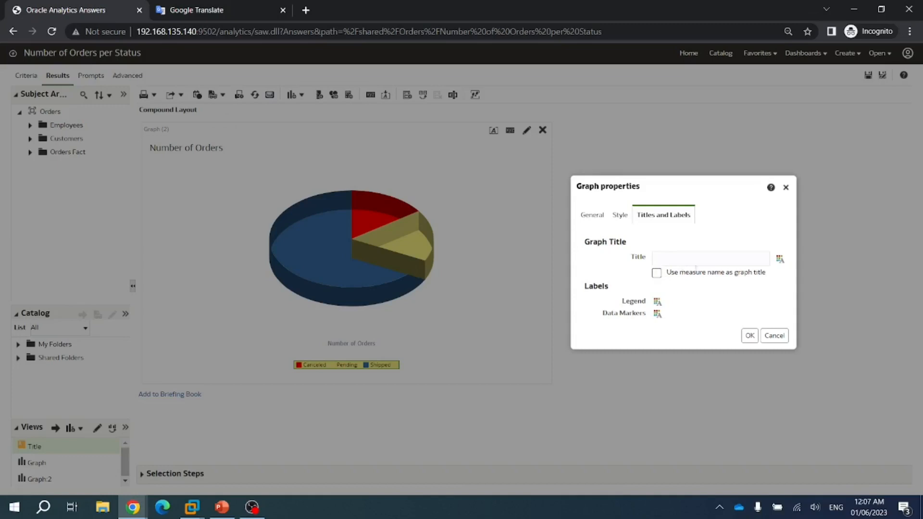
pyautogui.click(749, 336)
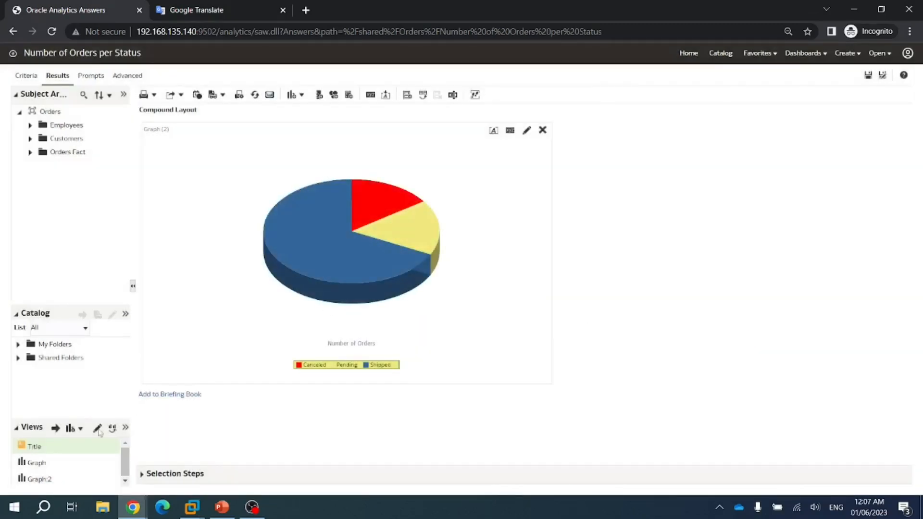
# Step: Place the Title view above the pie graph in the compound layout and set the graph's own title to Orders
pyautogui.moveTo(41, 451); pyautogui.dragTo(192, 150)
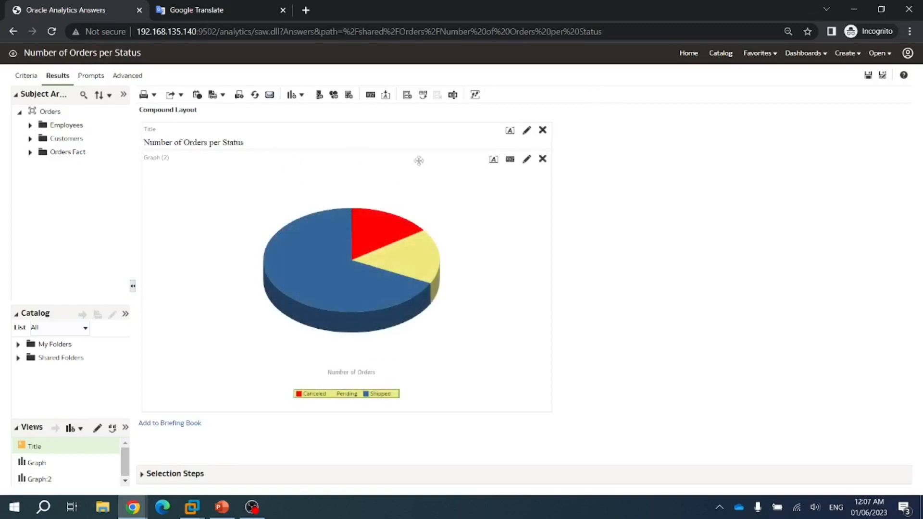
pyautogui.click(510, 160)
pyautogui.click(435, 201)
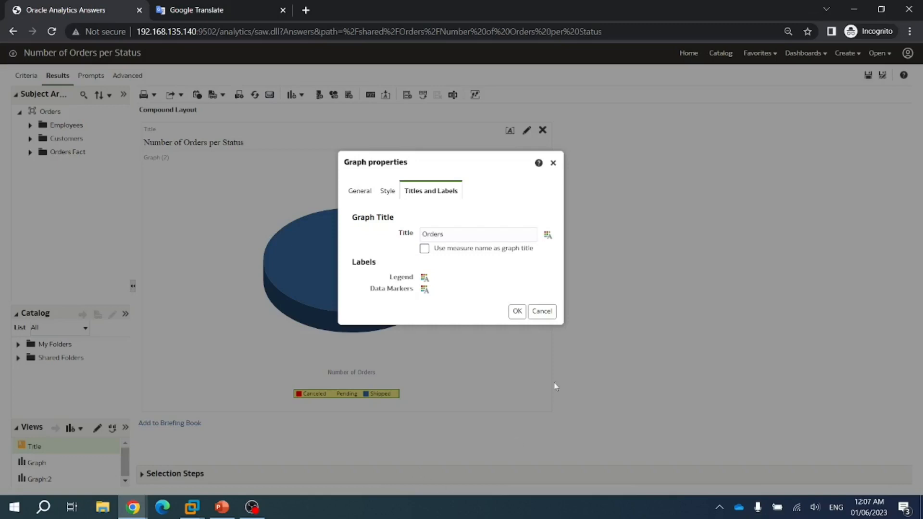
pyautogui.click(517, 311)
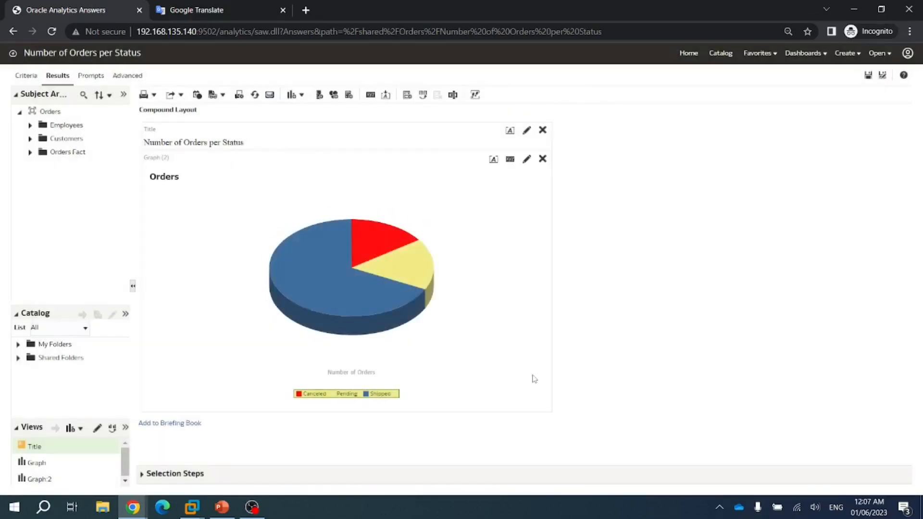
# Step: Review the display and font format options for the graph title in the graph properties
pyautogui.click(509, 159)
pyautogui.click(426, 194)
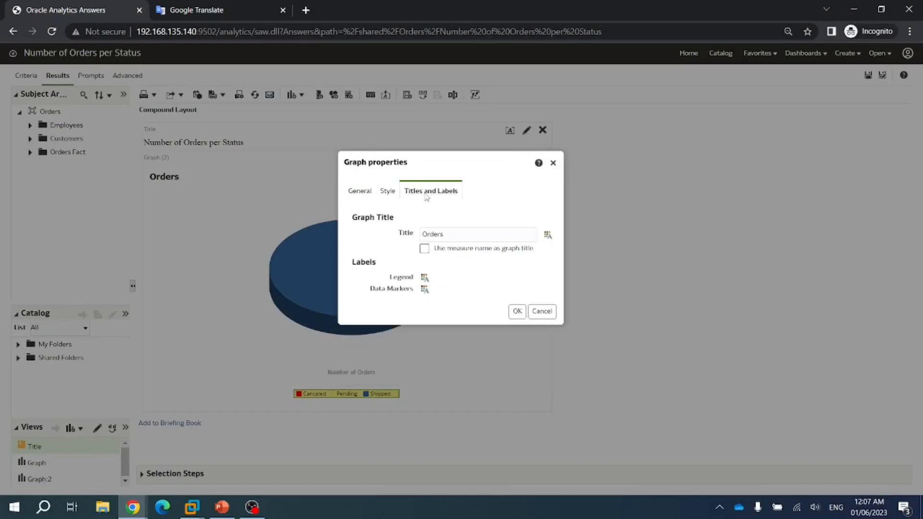
pyautogui.click(547, 234)
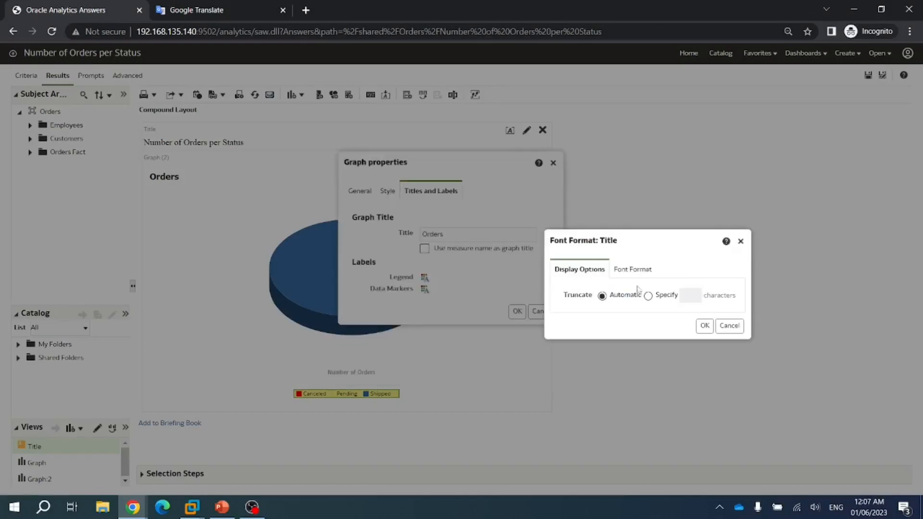
pyautogui.click(625, 272)
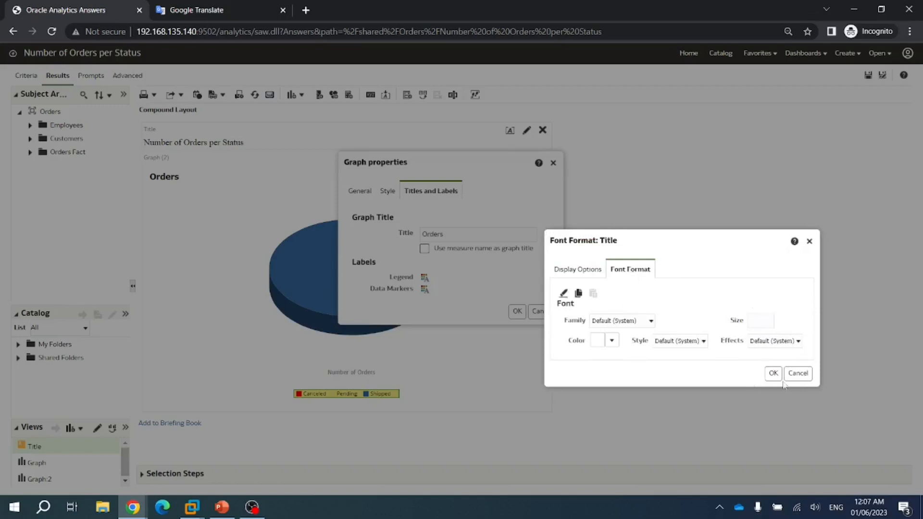
pyautogui.click(773, 374)
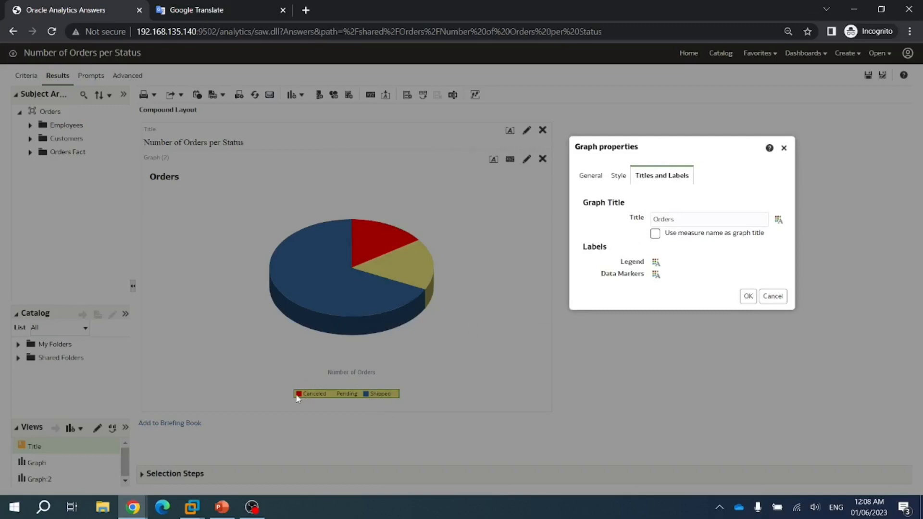
# Step: Format the legend label font at size 12 in color #9999CC and apply the graph properties
pyautogui.click(655, 261)
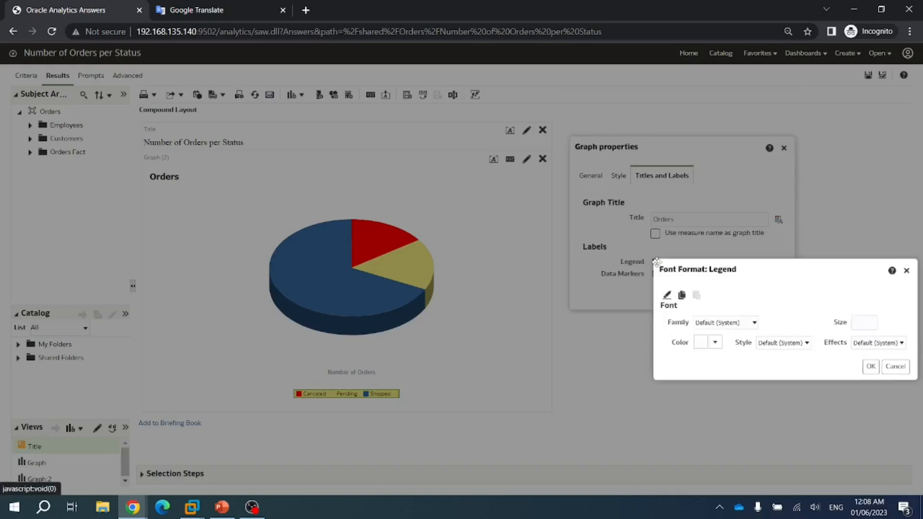
pyautogui.click(857, 322)
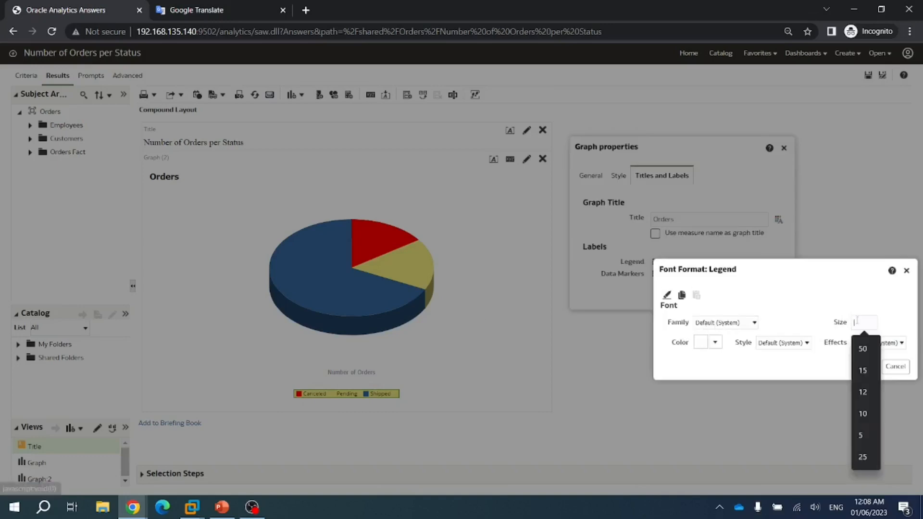
pyautogui.write('12')
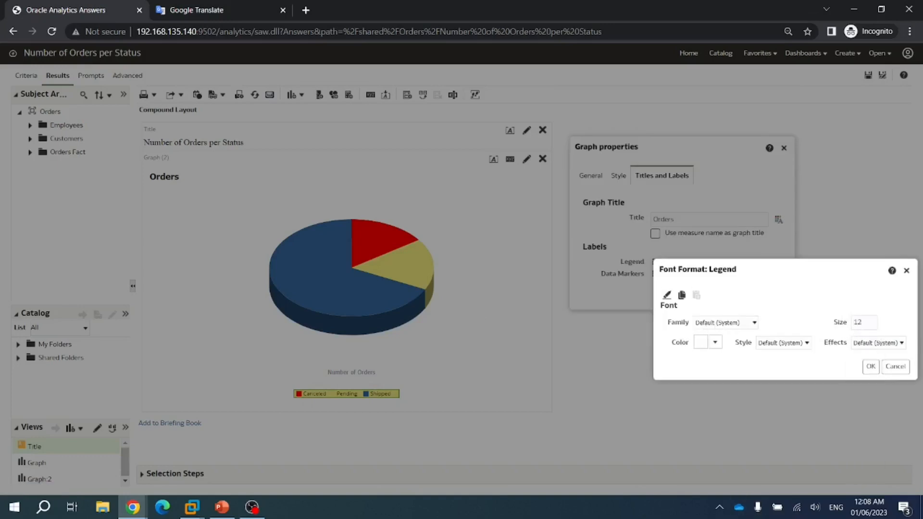
pyautogui.click(715, 342)
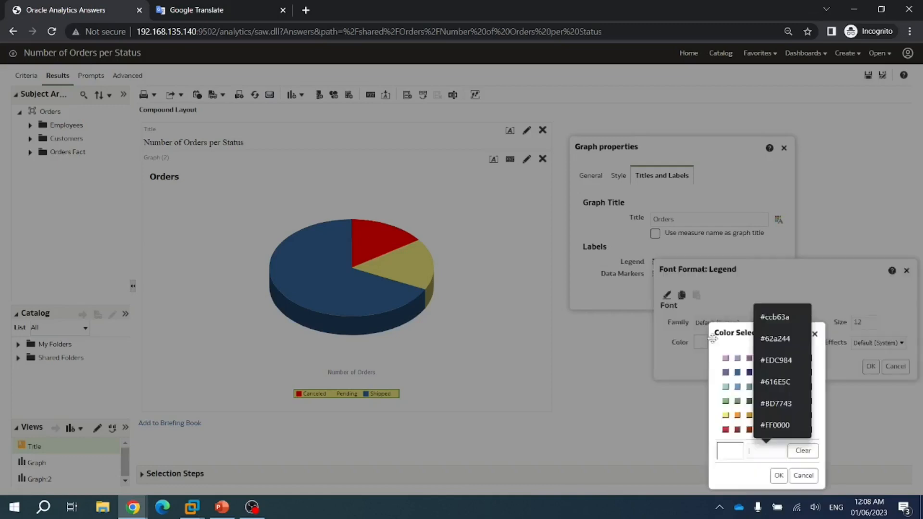
pyautogui.click(736, 358)
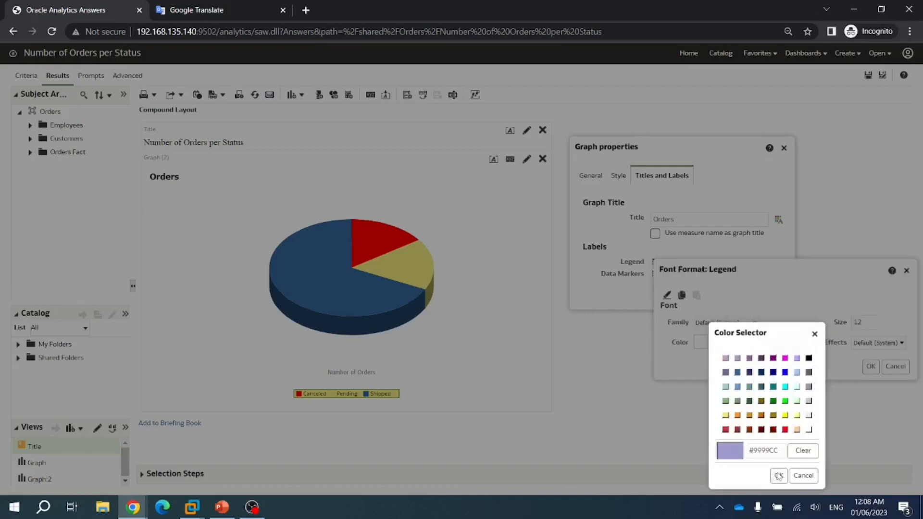
pyautogui.click(778, 476)
pyautogui.click(871, 367)
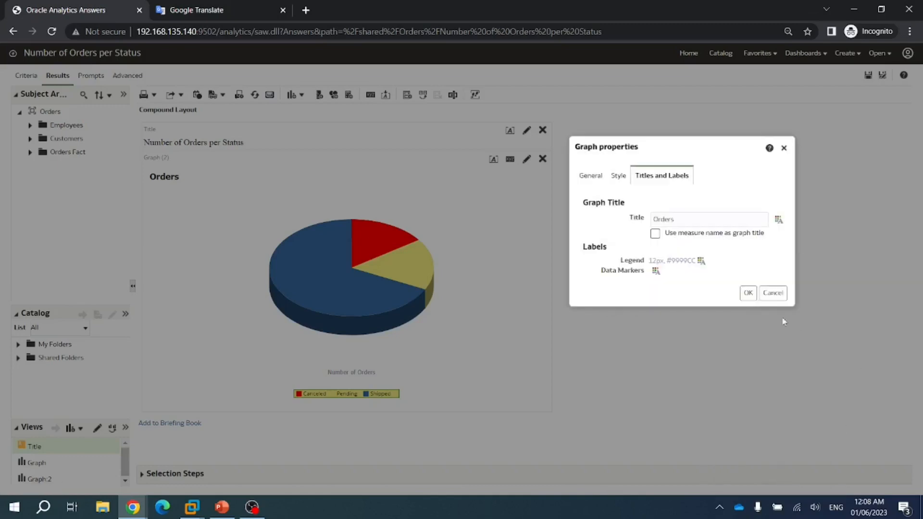
pyautogui.click(747, 293)
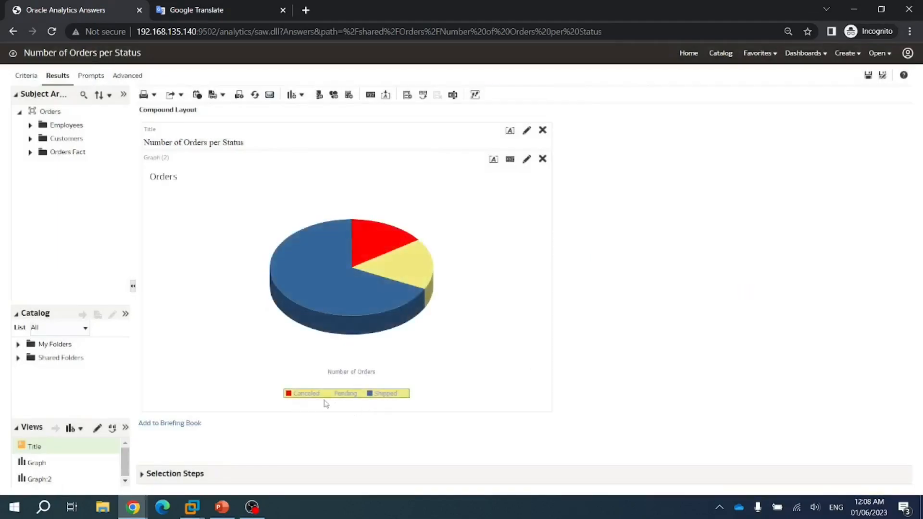
# Step: Set the pie graph's data labels to show Always and apply the graph properties
pyautogui.click(510, 159)
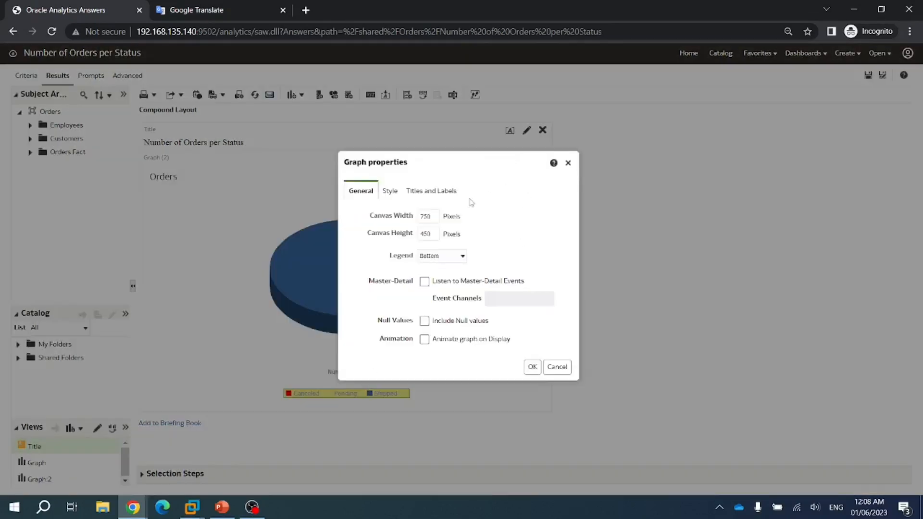
pyautogui.click(445, 194)
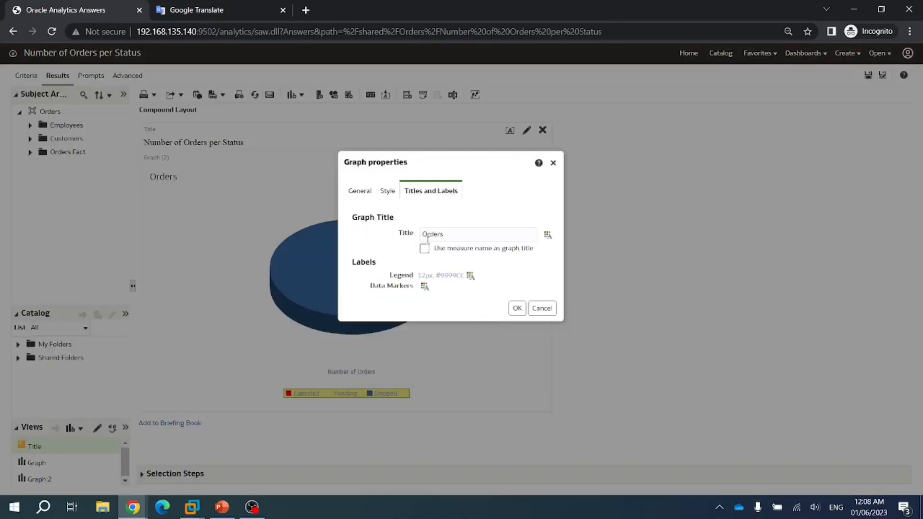
pyautogui.click(424, 287)
pyautogui.click(513, 348)
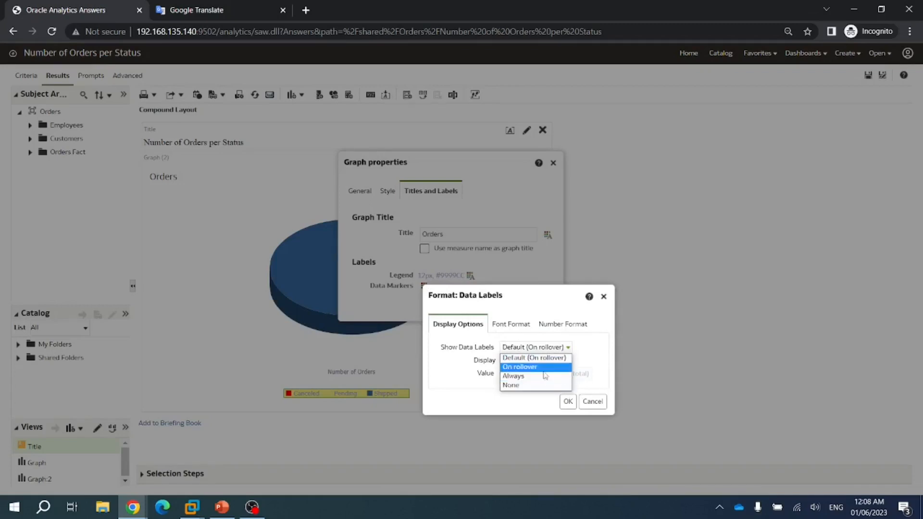
pyautogui.click(513, 376)
pyautogui.click(576, 412)
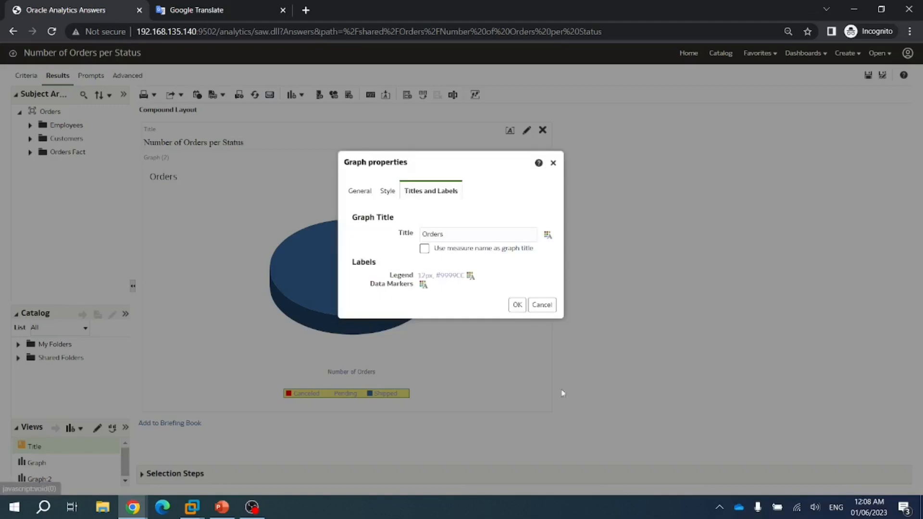
pyautogui.click(521, 307)
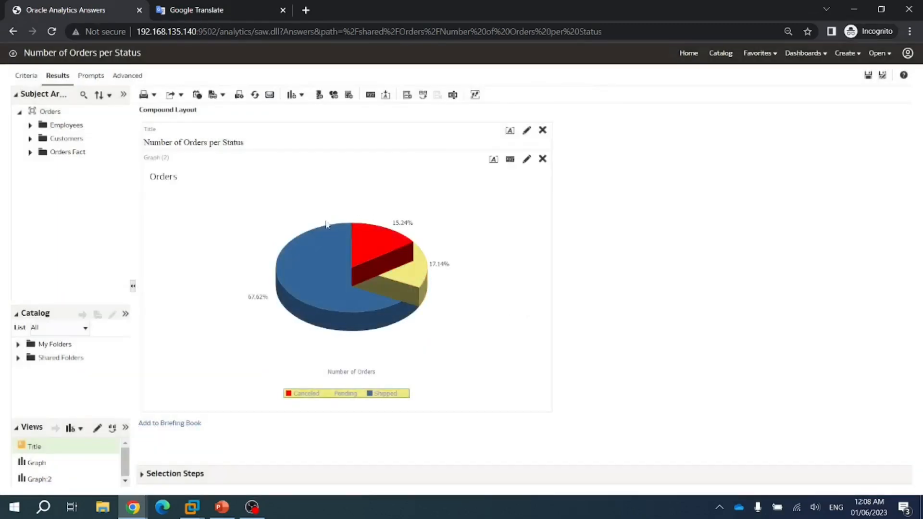
# Step: Change the data labels' display to Name and value and apply it to the graph
pyautogui.click(510, 159)
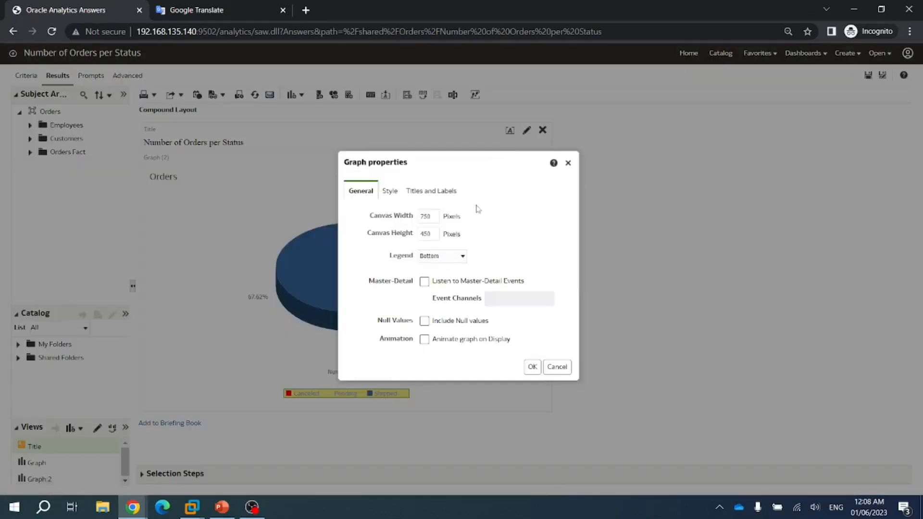
pyautogui.click(446, 192)
pyautogui.click(423, 284)
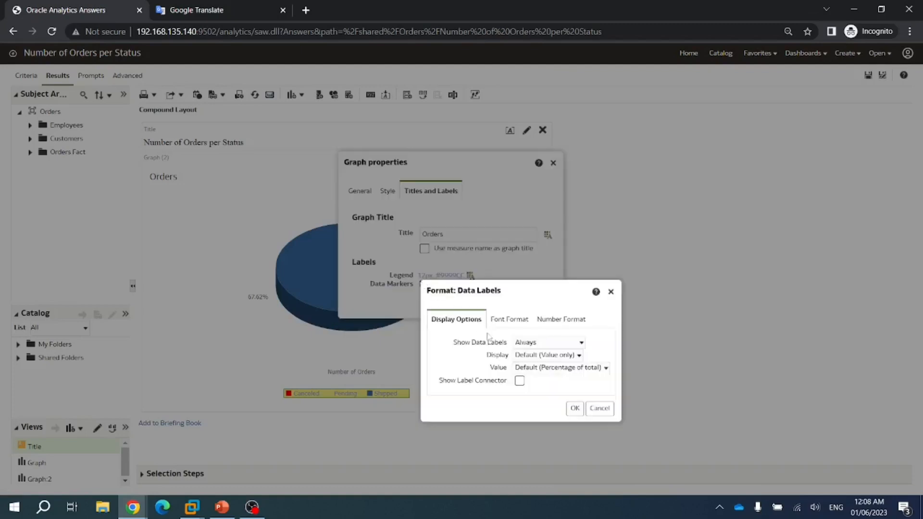
pyautogui.click(540, 354)
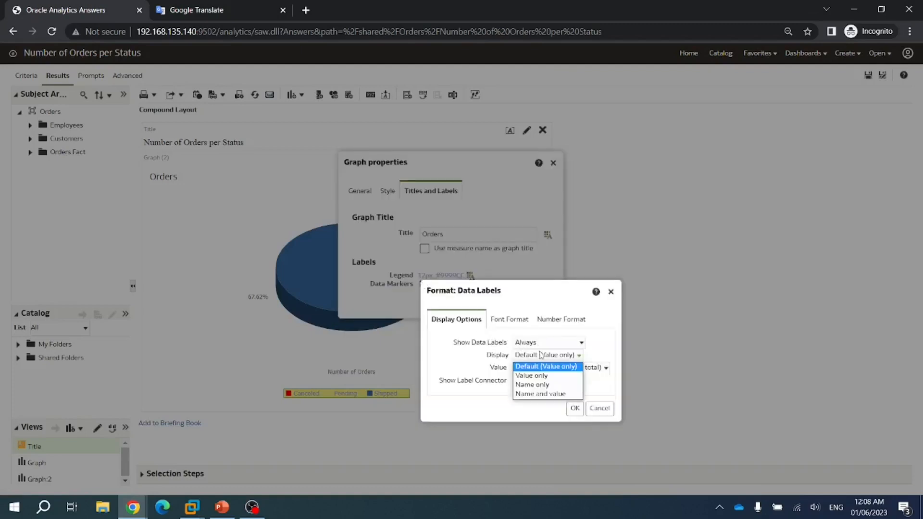
pyautogui.click(571, 394)
pyautogui.click(575, 408)
pyautogui.click(518, 307)
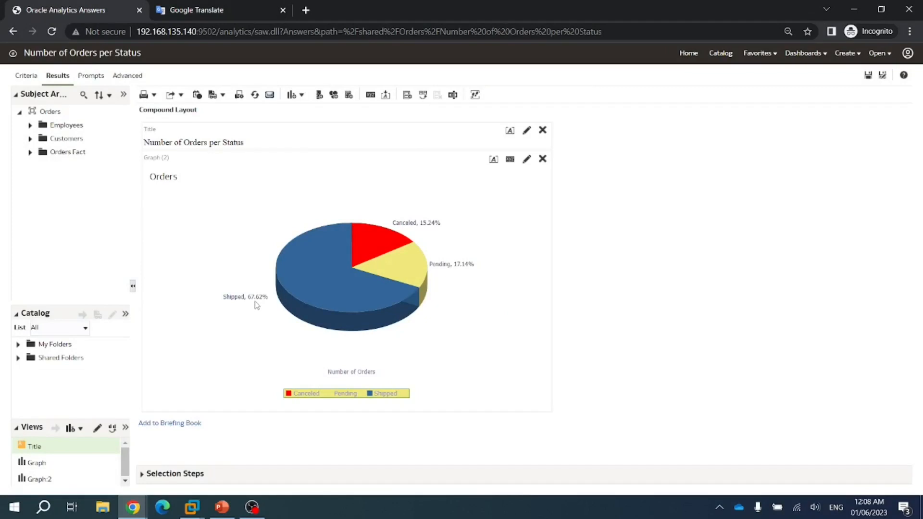
# Step: Make the data labels show the Actual Value and apply the graph properties
pyautogui.click(510, 159)
pyautogui.click(428, 192)
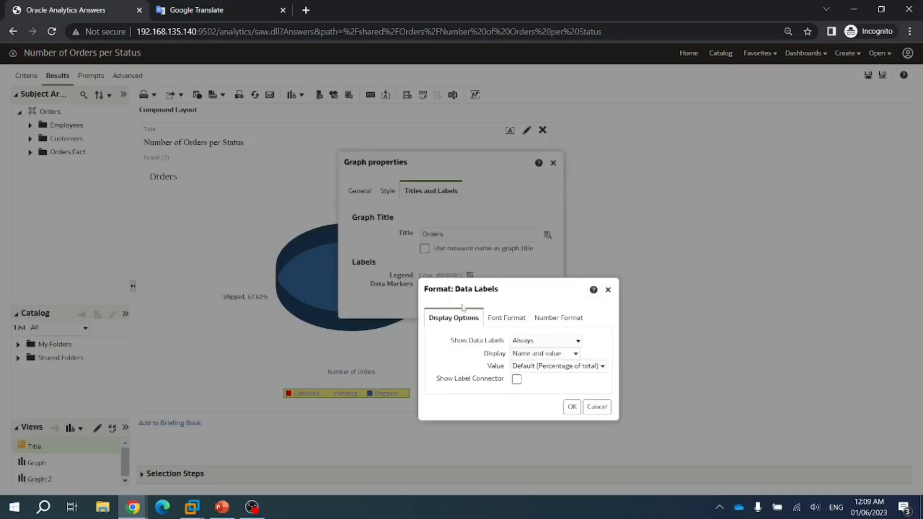
pyautogui.moveTo(490, 366); pyautogui.dragTo(532, 370)
pyautogui.click(556, 368)
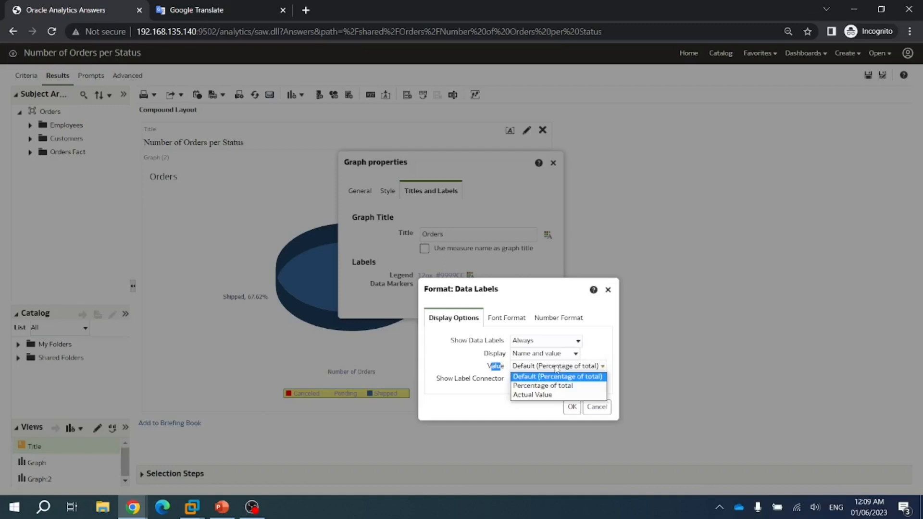
pyautogui.click(545, 397)
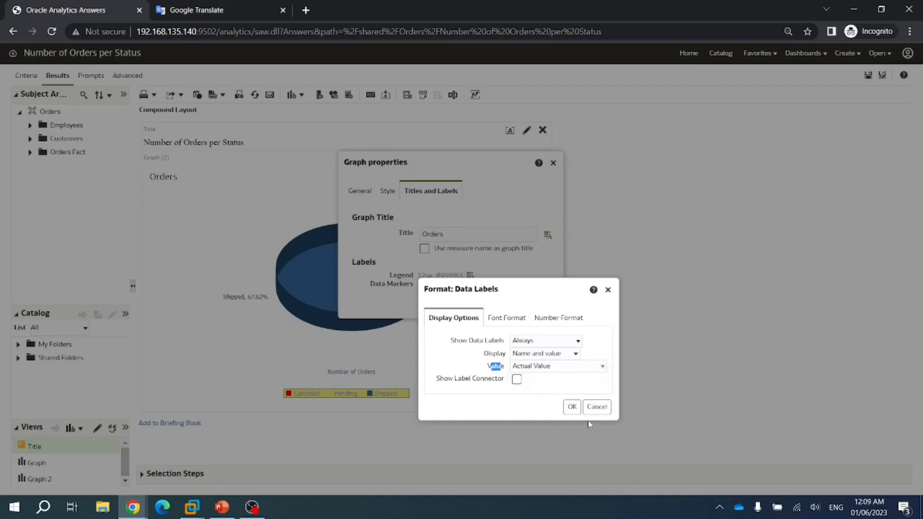
pyautogui.click(572, 406)
pyautogui.click(518, 309)
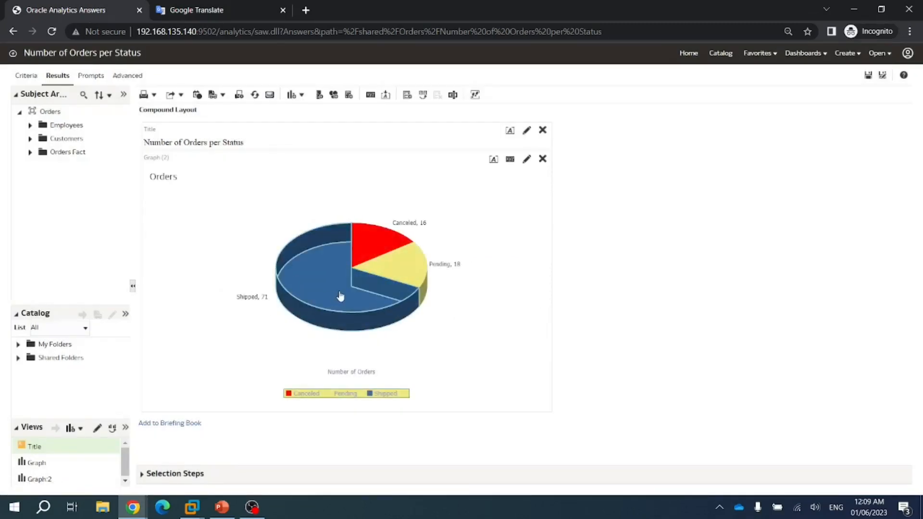
# Step: Enable Show Label Connector for the data labels, apply the graph properties, and save the analysis
pyautogui.click(510, 160)
pyautogui.click(427, 194)
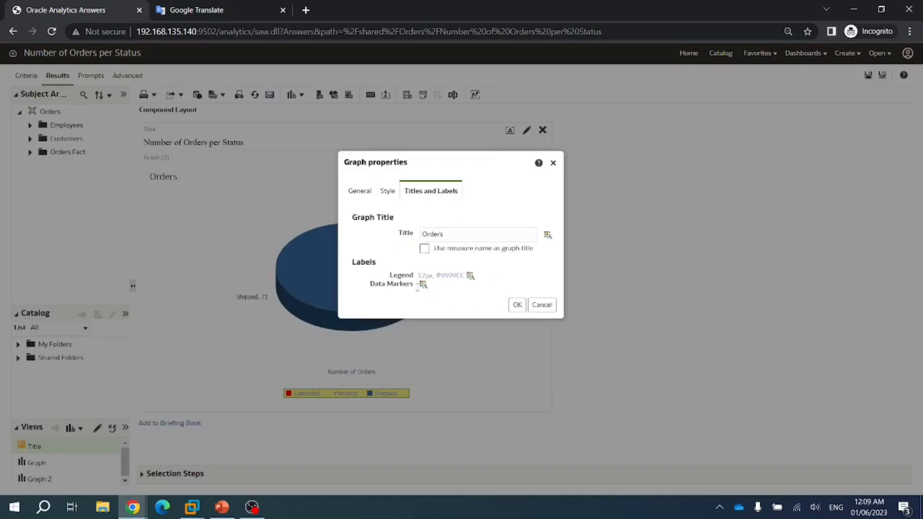
pyautogui.click(423, 284)
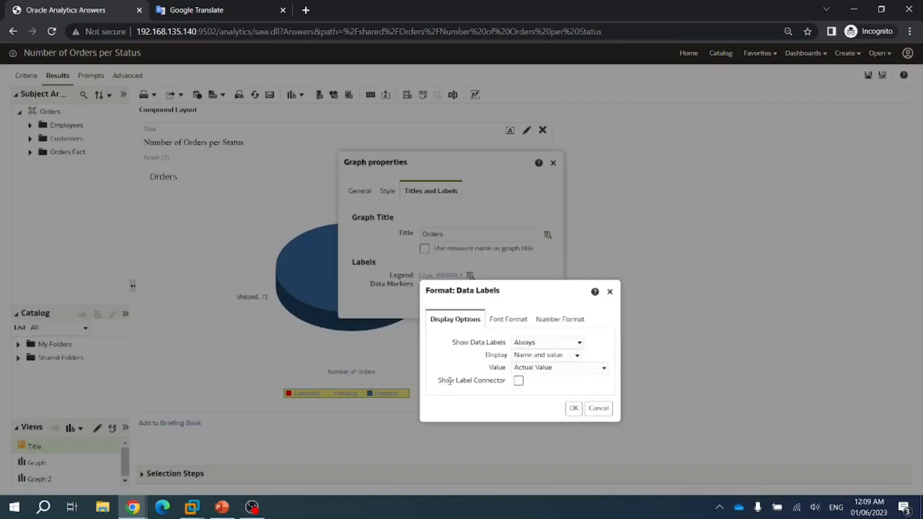
pyautogui.click(518, 381)
pyautogui.click(573, 409)
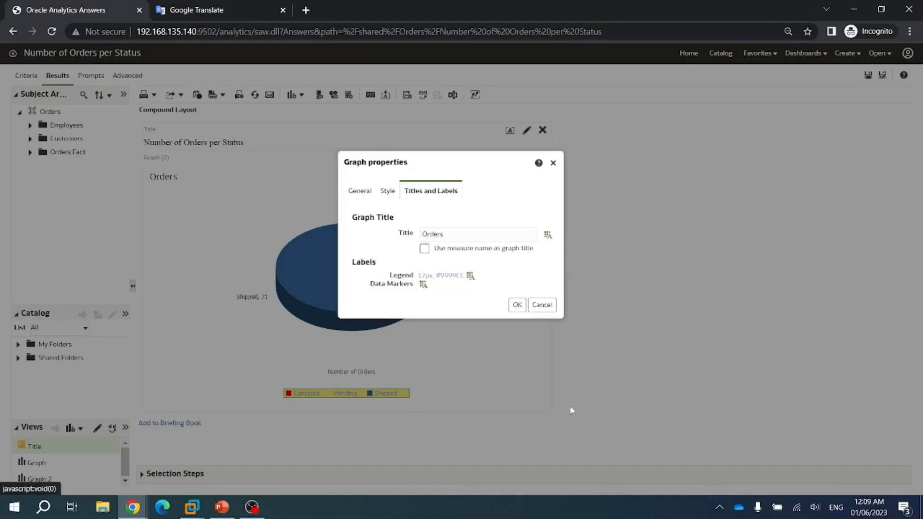
pyautogui.click(517, 305)
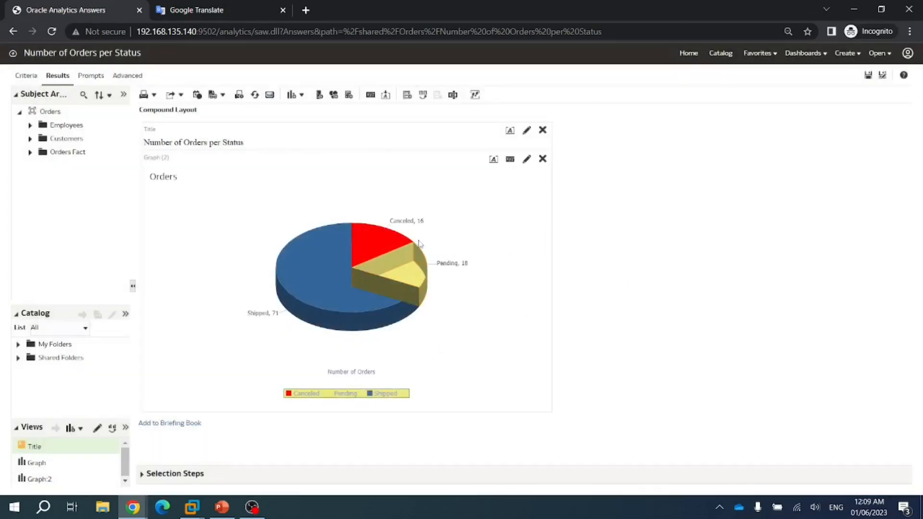
pyautogui.click(869, 77)
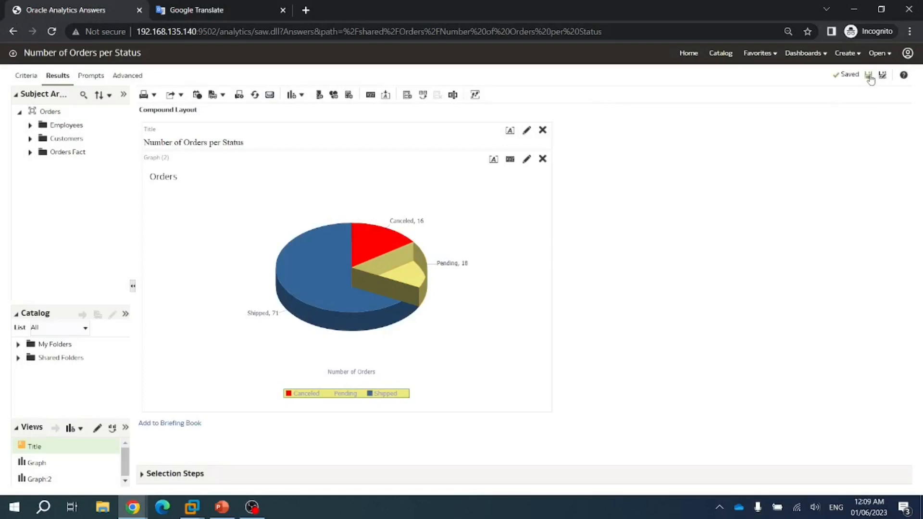
# Step: Open the pie graph for editing and add First Name from the Employees folder to Pies in the layout
pyautogui.click(526, 163)
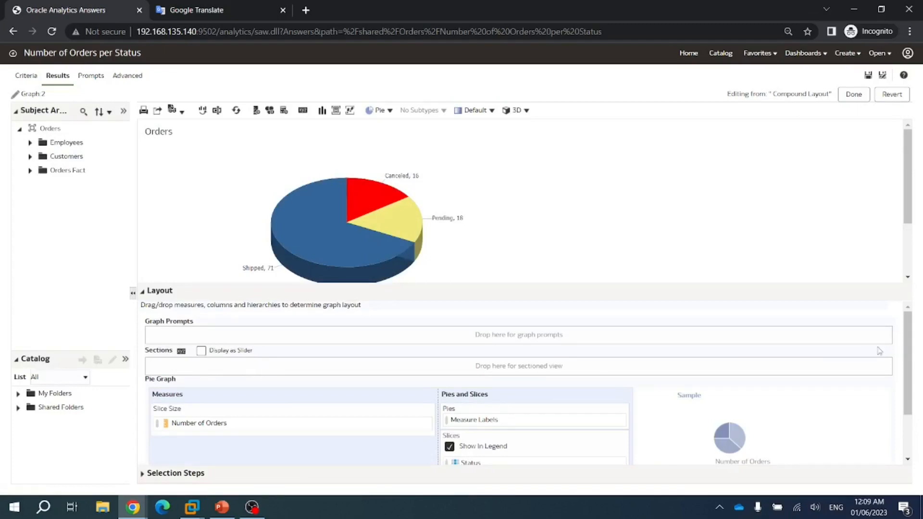
pyautogui.moveTo(907, 353); pyautogui.dragTo(906, 400)
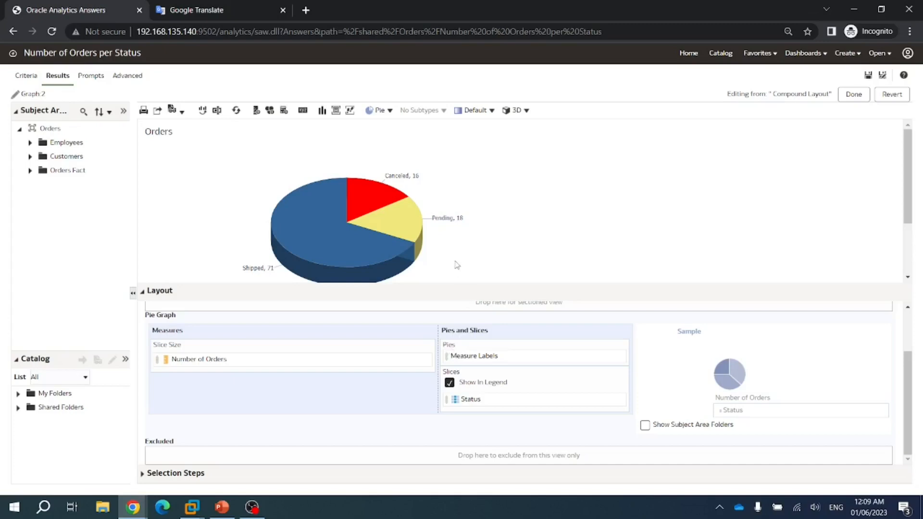
pyautogui.scroll(-1, 456, 265)
pyautogui.moveTo(909, 215); pyautogui.dragTo(910, 208)
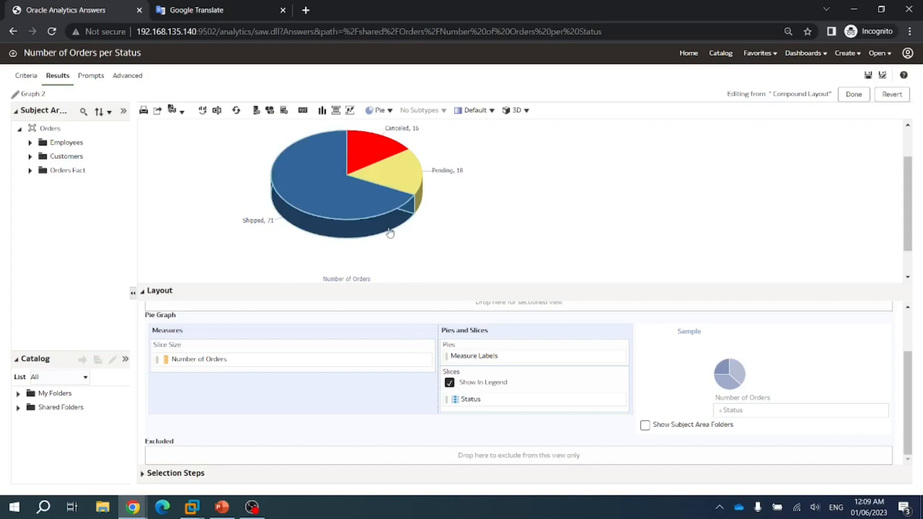
pyautogui.click(28, 142)
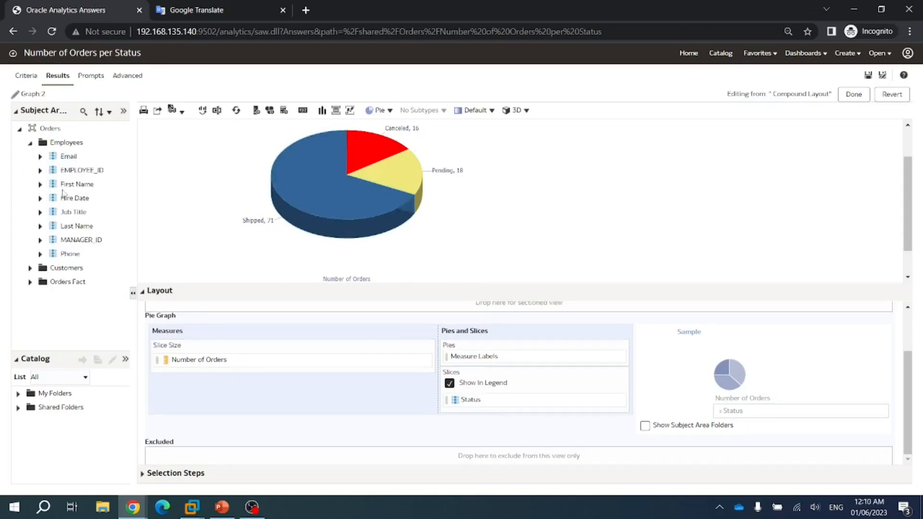
pyautogui.moveTo(82, 187); pyautogui.dragTo(462, 352)
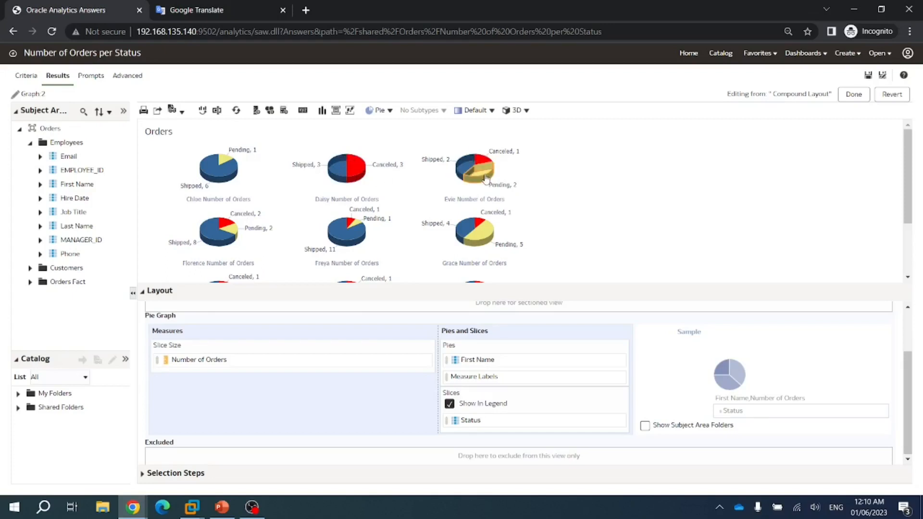
# Step: Move First Name from Pies to the Excluded area of the graph layout
pyautogui.scroll(-3, 486, 179)
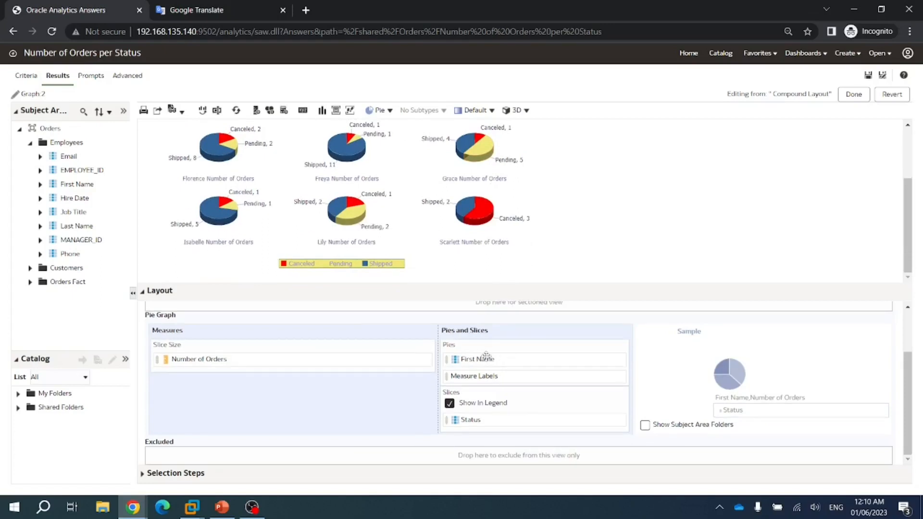
pyautogui.moveTo(482, 357); pyautogui.dragTo(202, 455)
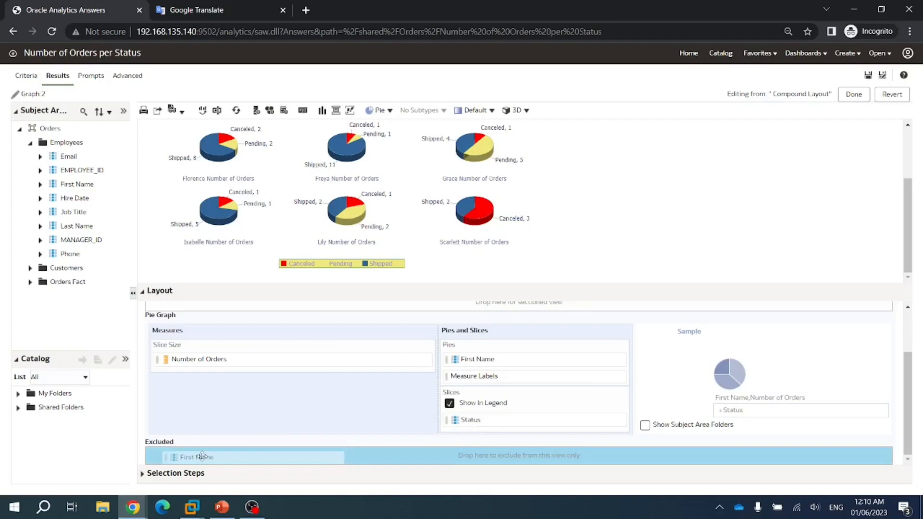
pyautogui.moveTo(202, 455); pyautogui.dragTo(199, 455)
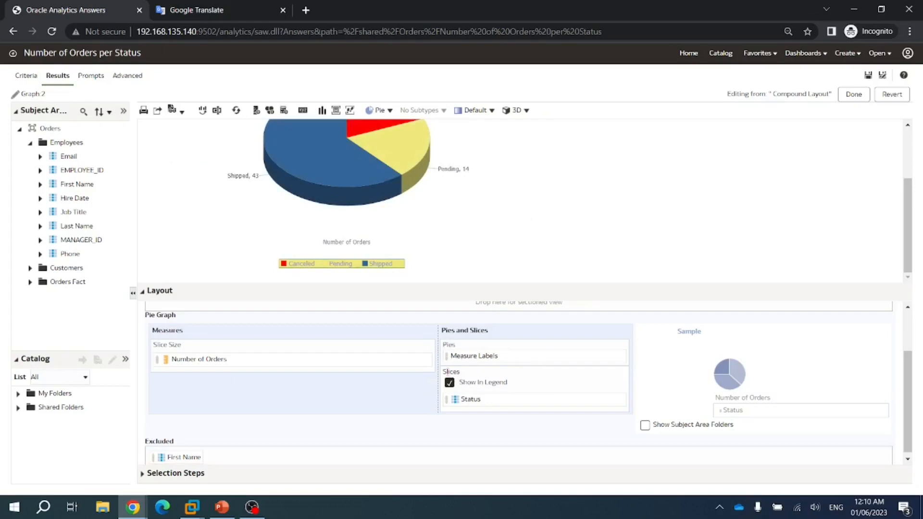
# Step: Disable and re-enable Show In Legend for the Status slices, and finish editing the graph
pyautogui.click(449, 384)
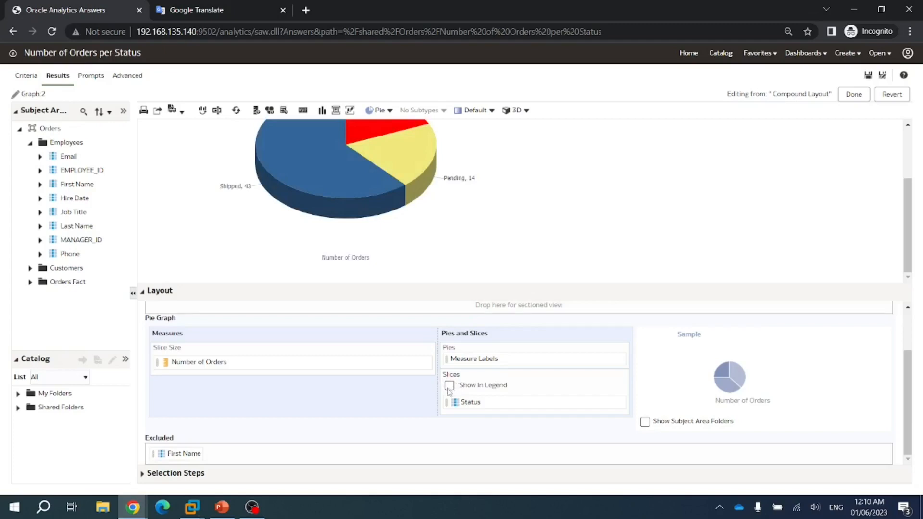
pyautogui.click(449, 385)
pyautogui.scroll(1, 602, 382)
pyautogui.scroll(-1, 602, 382)
pyautogui.scroll(1, 632, 382)
pyautogui.scroll(2, 602, 236)
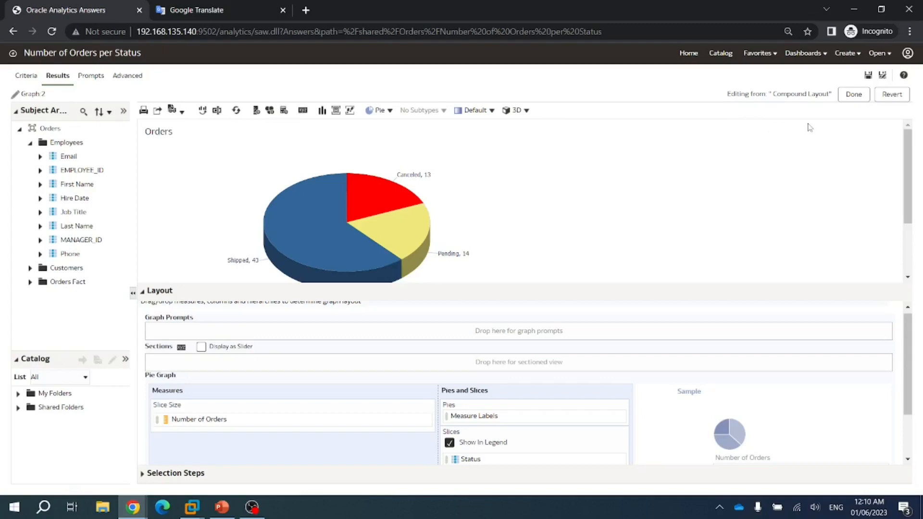
pyautogui.click(852, 94)
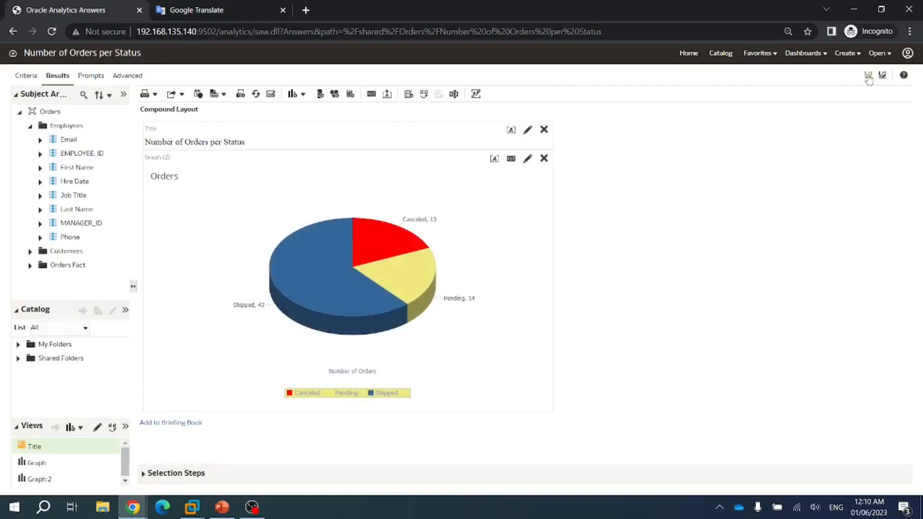
# Step: Switch to the PowerPoint presentation and start the slide show from the Graph Options – Line Chart slide
pyautogui.click(215, 513)
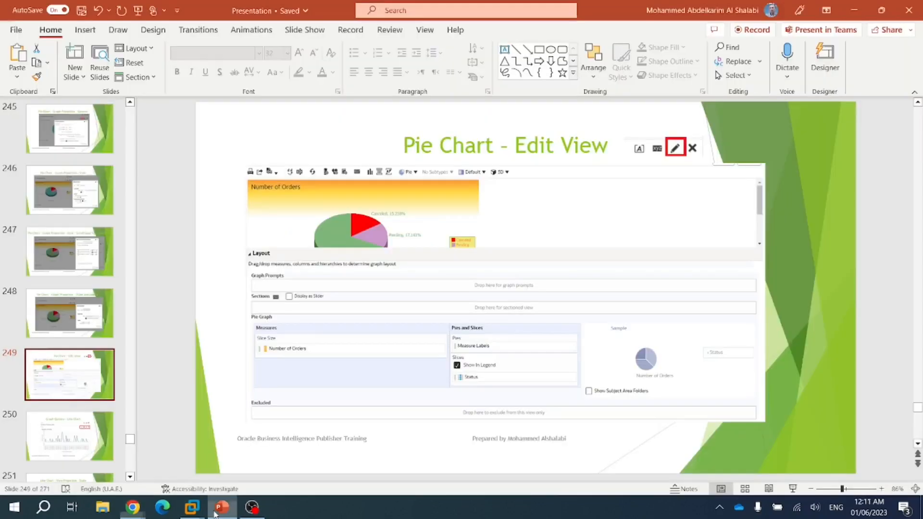
pyautogui.click(70, 436)
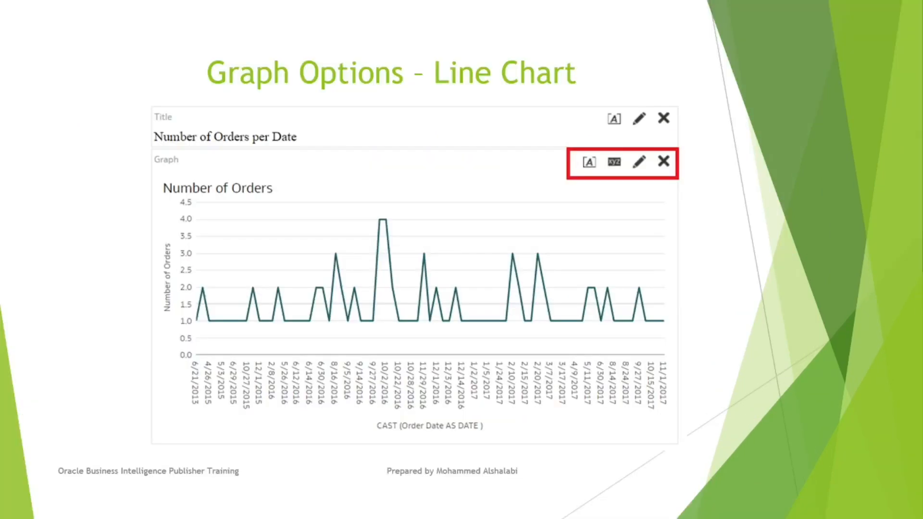
pyautogui.click(793, 489)
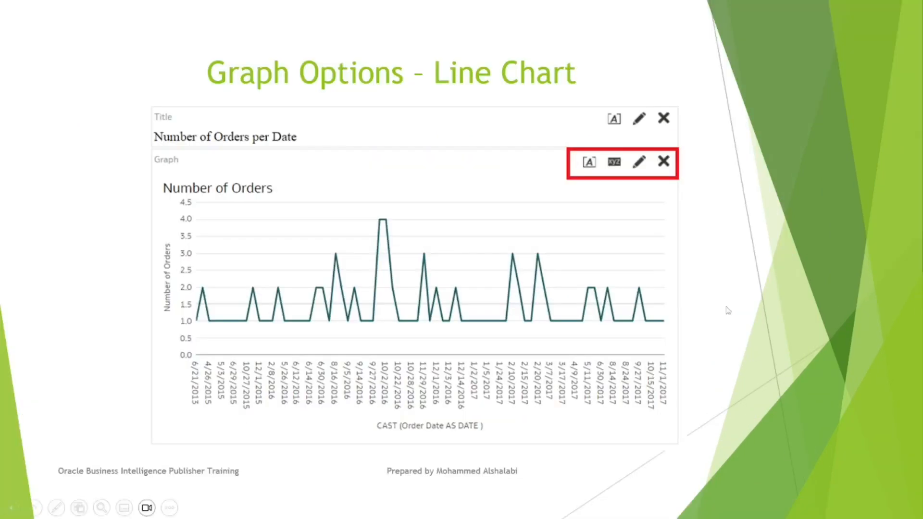